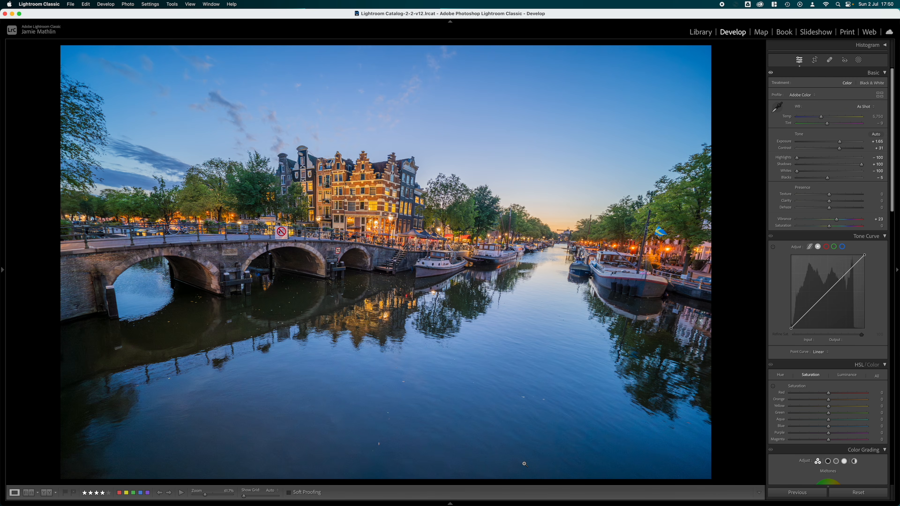
- Switch from the edited canal photo to the preceding unedited RAW version and expand its Histogram
{"action": "scroll", "coordinate": [855, 301], "scroll_direction": "down", "scroll_amount": 10}
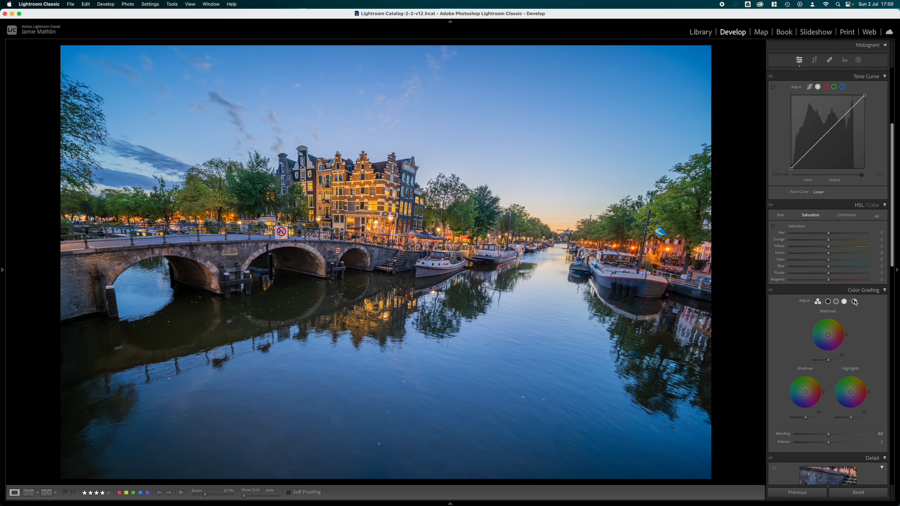
{"action": "scroll", "coordinate": [856, 302], "scroll_direction": "down", "scroll_amount": 6}
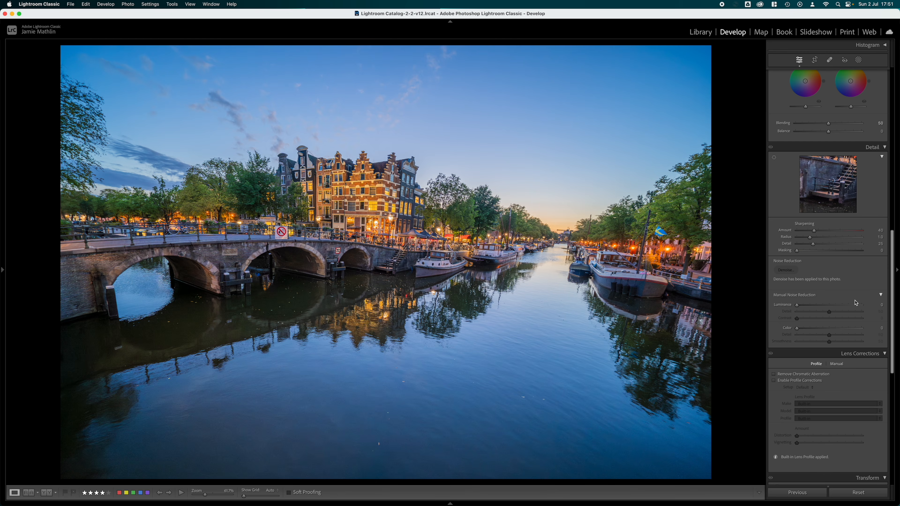
{"action": "key", "text": "Left"}
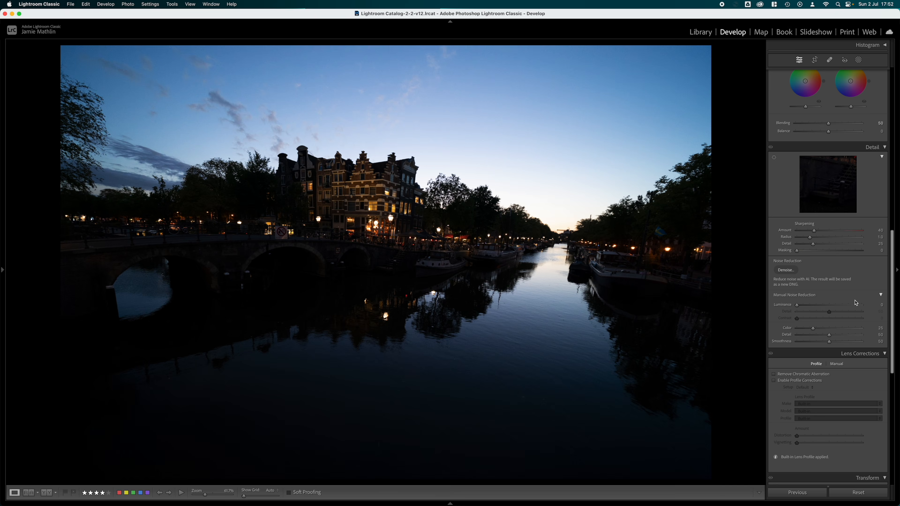
{"action": "scroll", "coordinate": [854, 301], "scroll_direction": "up", "scroll_amount": 15}
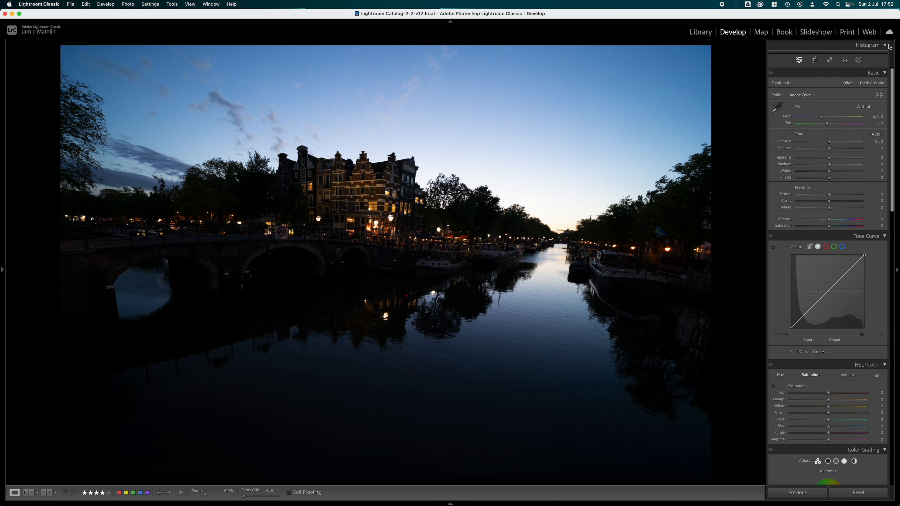
{"action": "left_click", "coordinate": [885, 46]}
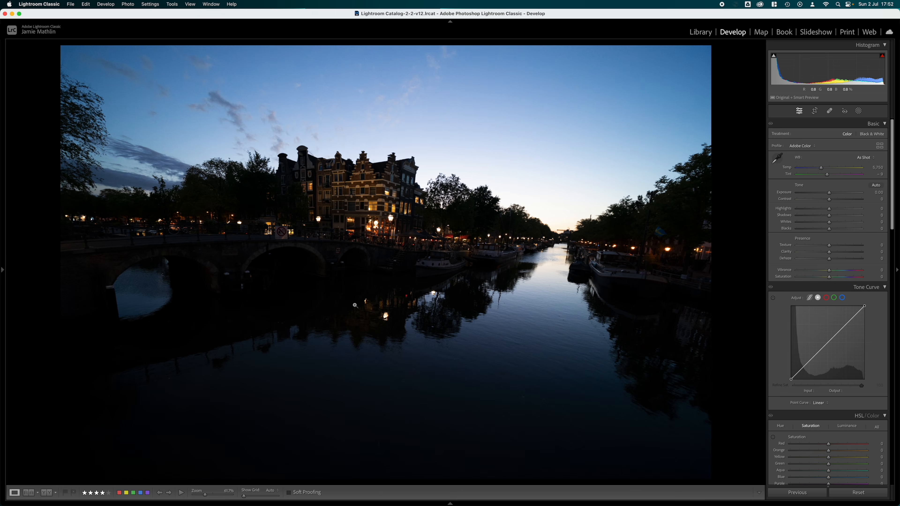
- Show the photo info overlay with exposure and lens details, and inspect the lit corner building up close
{"action": "key", "text": "i"}
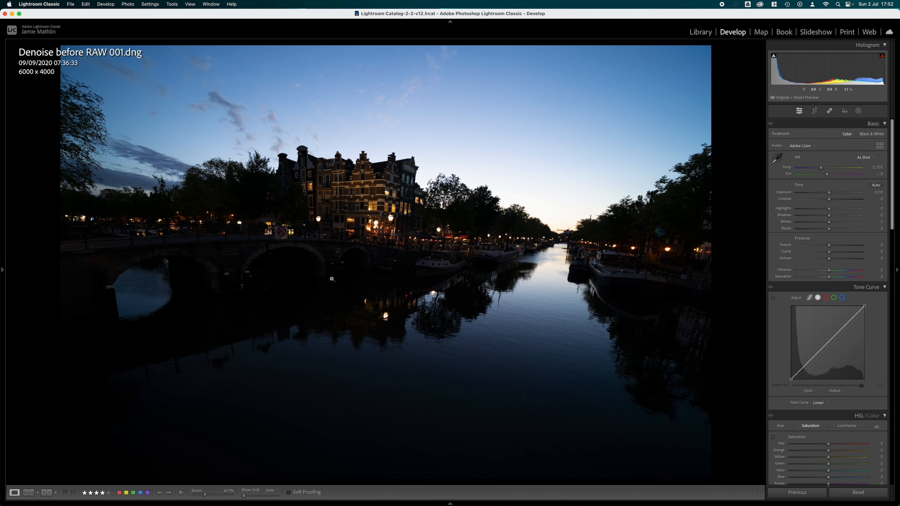
{"action": "key", "text": "i"}
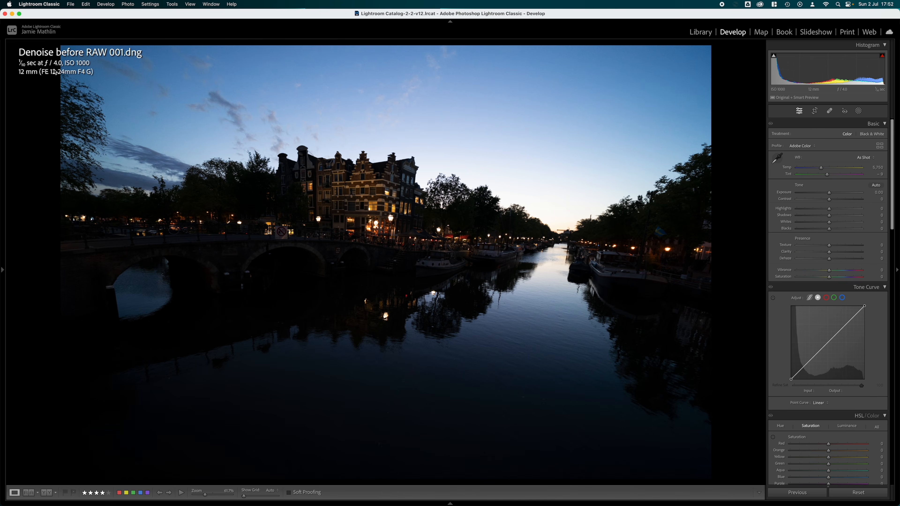
{"action": "left_click", "coordinate": [376, 207]}
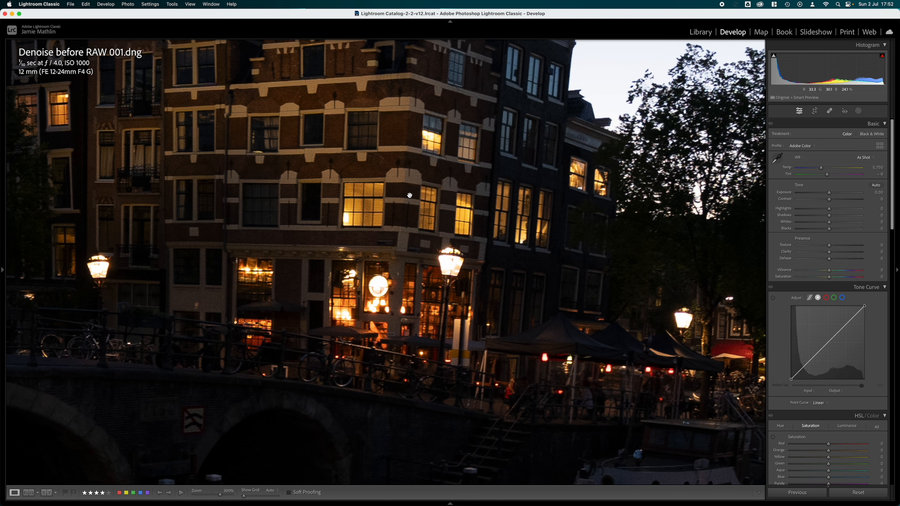
{"action": "left_click", "coordinate": [402, 273]}
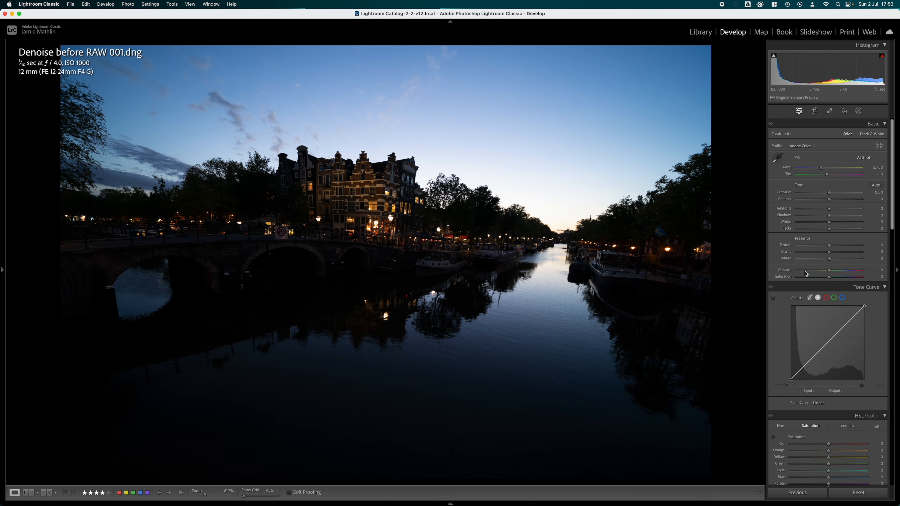
- Run AI Denoise on Denoise before RAW 001.dng with the amount set to 60 and Create Stack enabled
{"action": "scroll", "coordinate": [835, 311], "scroll_direction": "down", "scroll_amount": 5}
{"action": "scroll", "coordinate": [835, 311], "scroll_direction": "down", "scroll_amount": 11}
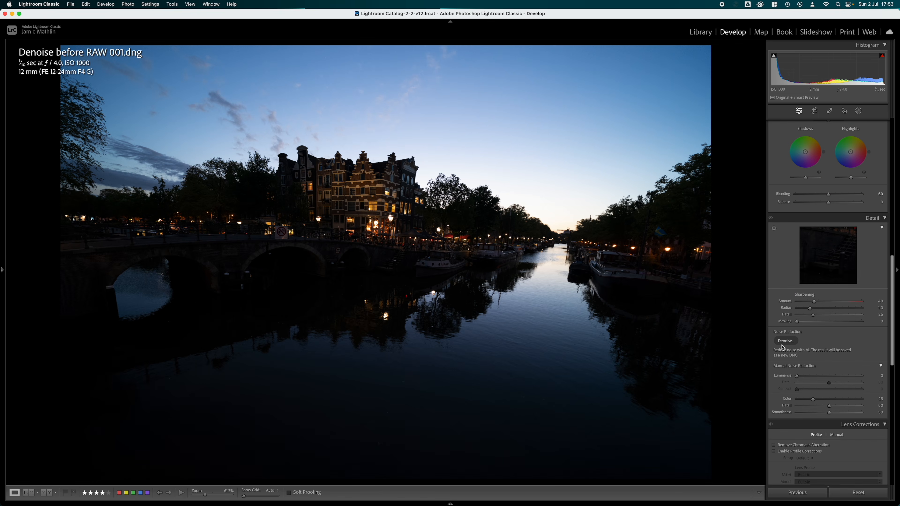
{"action": "left_click", "coordinate": [786, 341]}
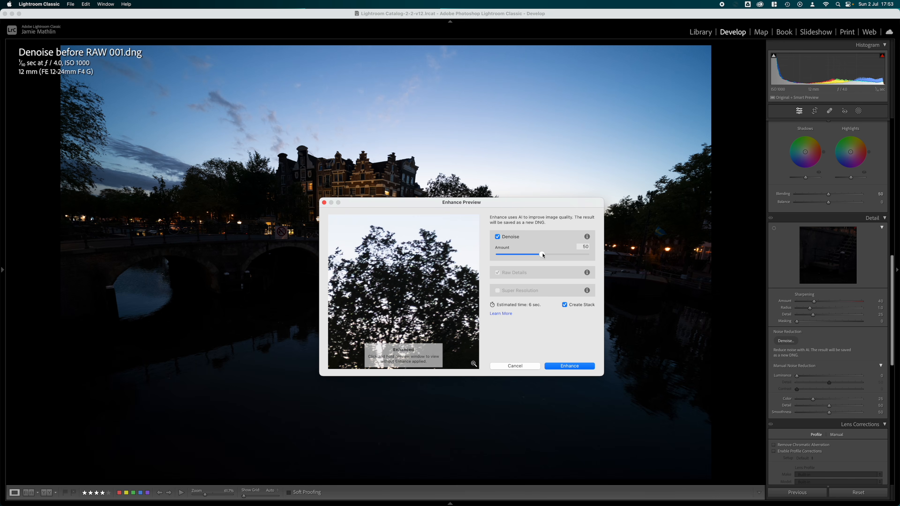
{"action": "left_click_drag", "start_coordinate": [543, 255], "coordinate": [552, 255]}
{"action": "left_click", "coordinate": [570, 367]}
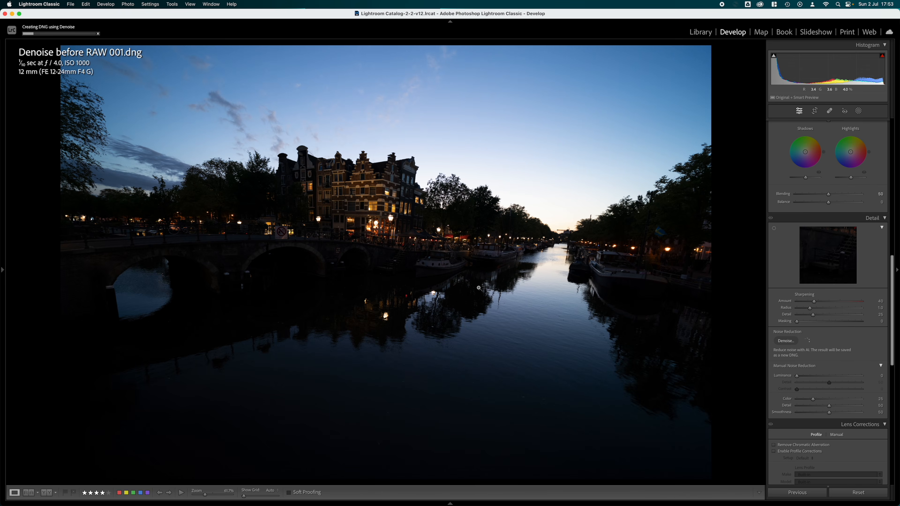
- Switch to Denoise after RAW 002.dng and set its Shadows to +100 and Highlights to -100
{"action": "key", "text": "Right"}
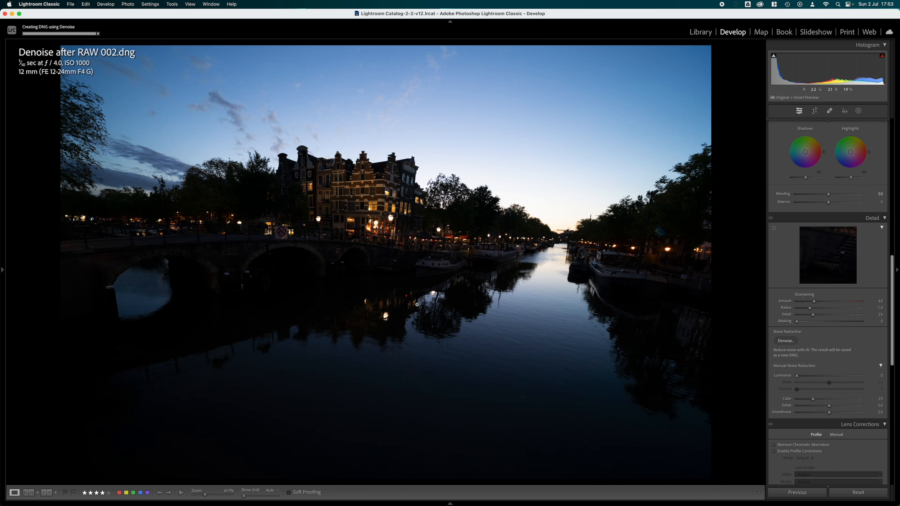
{"action": "scroll", "coordinate": [861, 312], "scroll_direction": "up", "scroll_amount": 20}
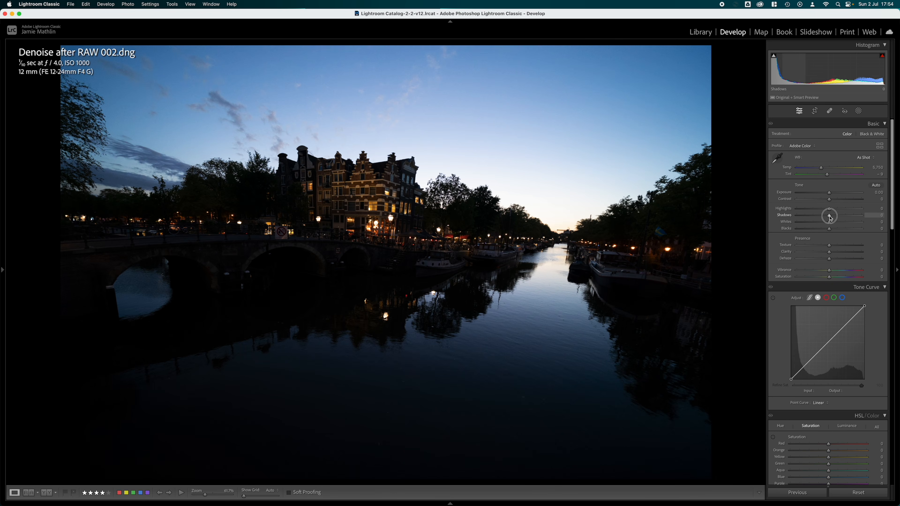
{"action": "left_click_drag", "start_coordinate": [830, 217], "coordinate": [863, 216]}
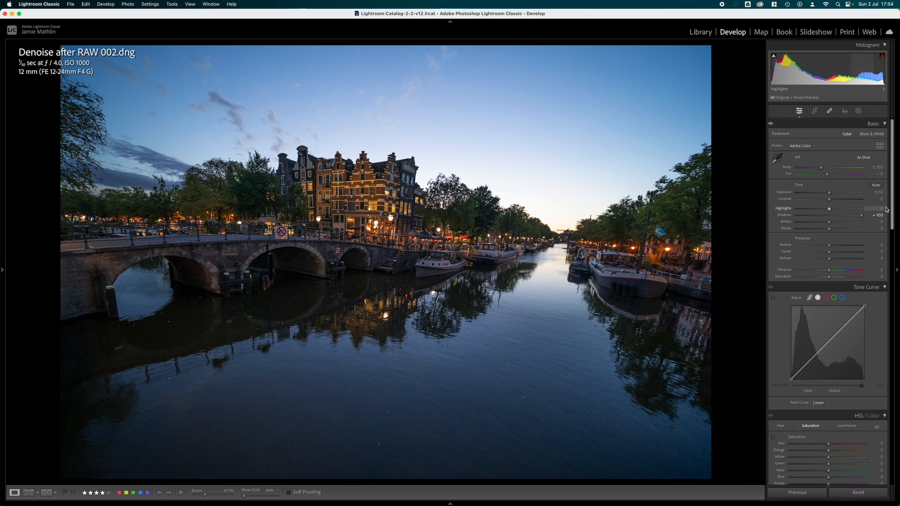
{"action": "left_click_drag", "start_coordinate": [829, 209], "coordinate": [767, 213]}
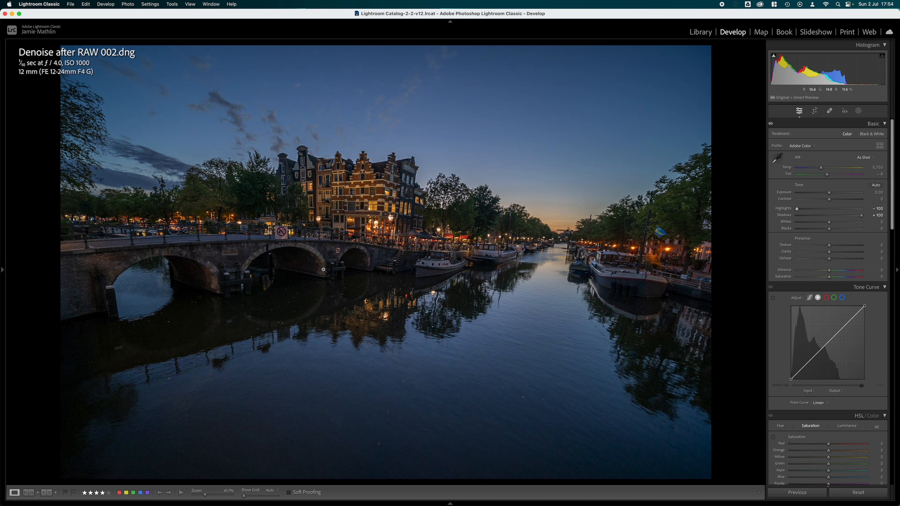
- Examine the dark bridge arches of Denoise after RAW 002.dng up close and set the Exposure to +1.00
{"action": "mouse_move", "coordinate": [2, 271]}
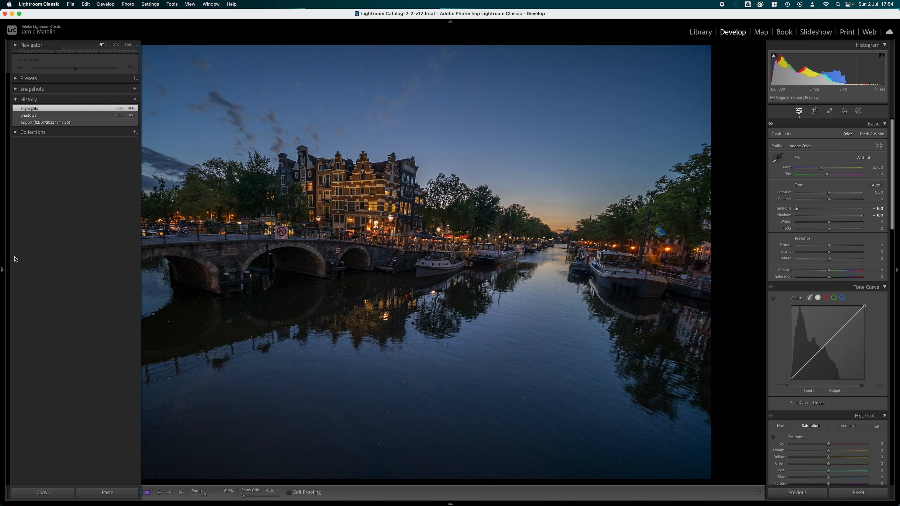
{"action": "left_click", "coordinate": [128, 45]}
{"action": "left_click_drag", "start_coordinate": [366, 327], "coordinate": [418, 138]}
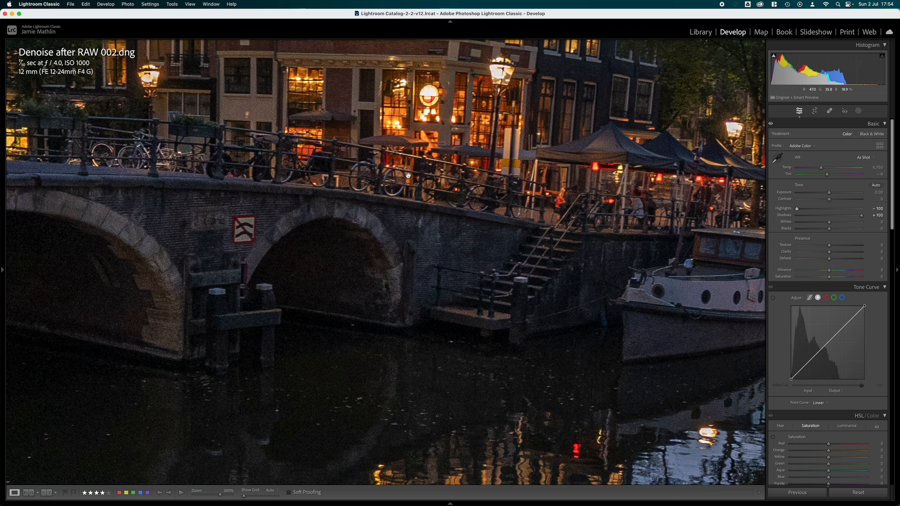
{"action": "left_click_drag", "start_coordinate": [356, 274], "coordinate": [508, 249]}
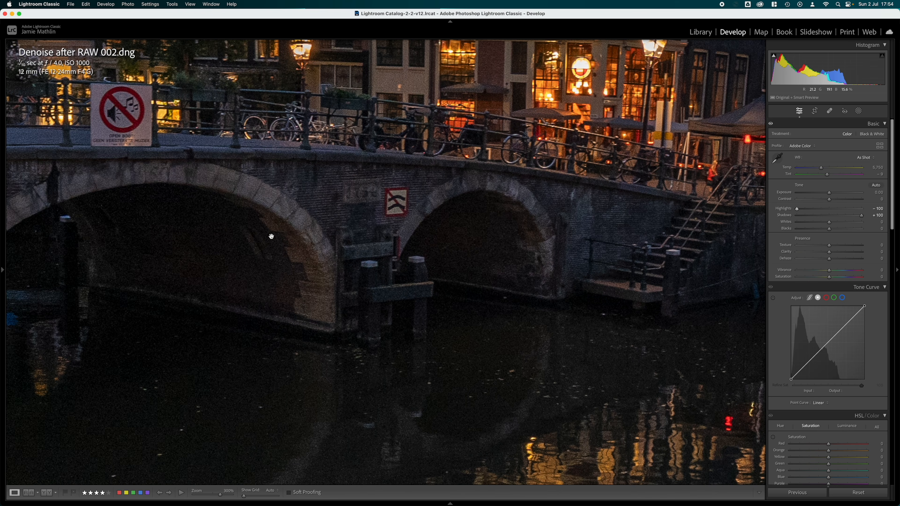
{"action": "left_click", "coordinate": [831, 194]}
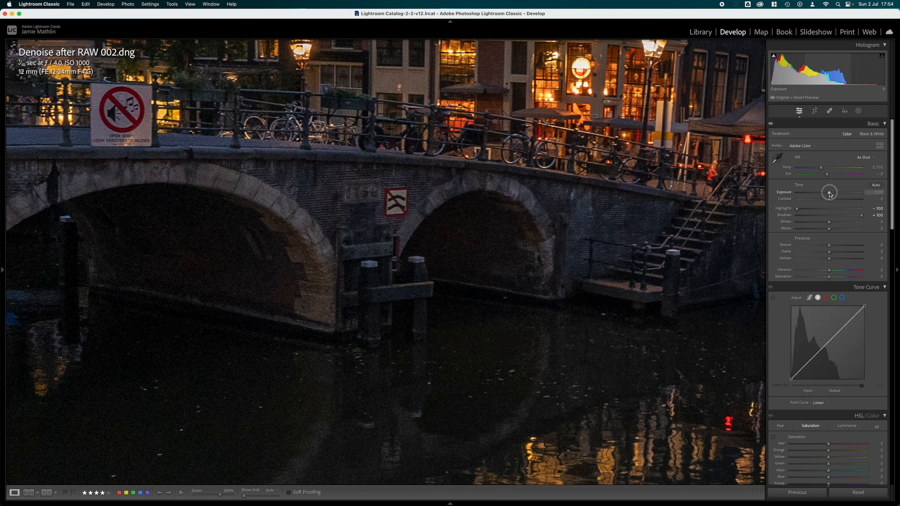
{"action": "left_click_drag", "start_coordinate": [831, 194], "coordinate": [837, 194]}
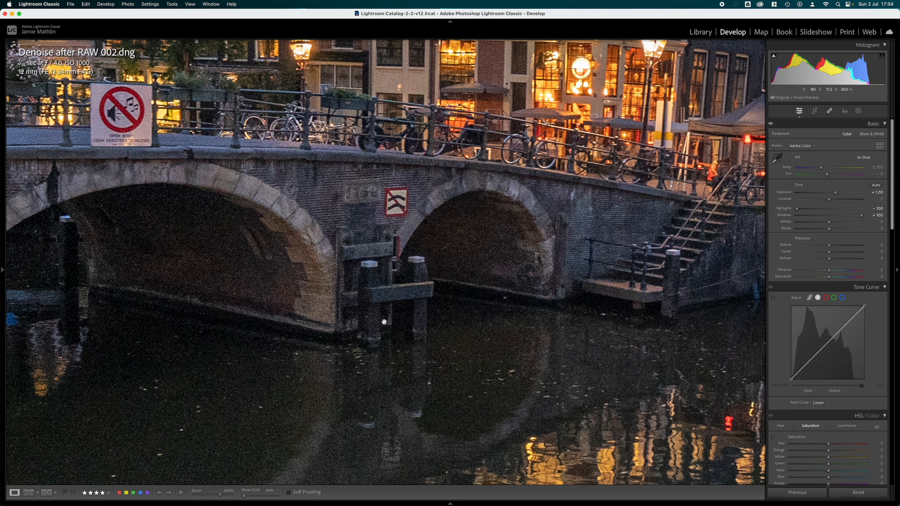
{"action": "left_click_drag", "start_coordinate": [392, 312], "coordinate": [437, 316]}
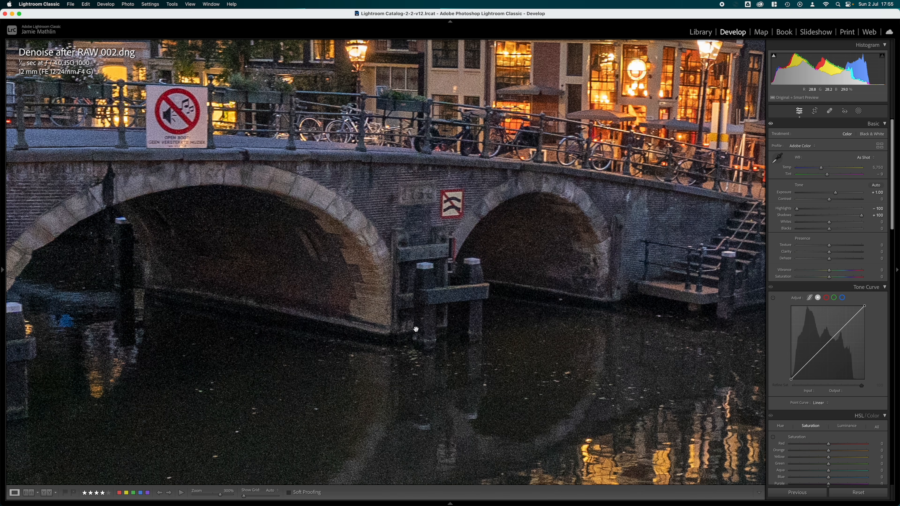
- Run AI Denoise on the adjusted Denoise after RAW 002.dng at an amount of 60
{"action": "scroll", "coordinate": [822, 278], "scroll_direction": "down", "scroll_amount": 6}
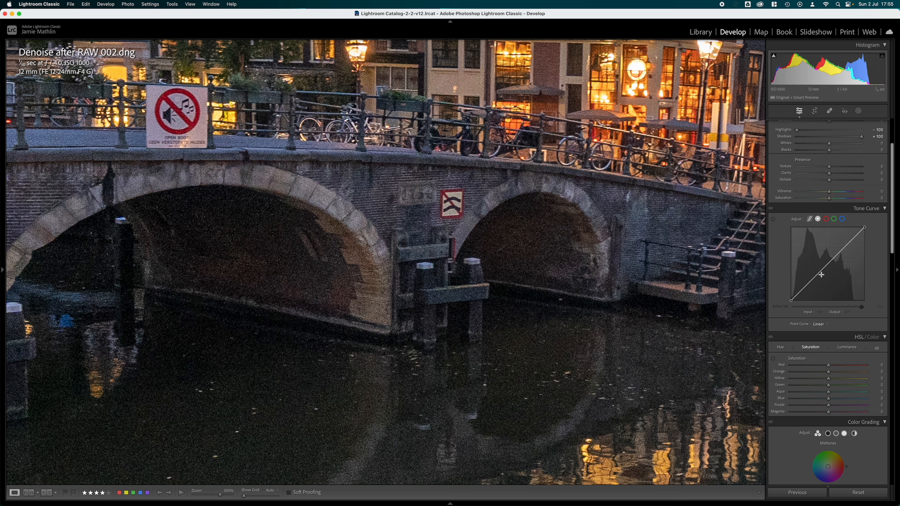
{"action": "scroll", "coordinate": [822, 278], "scroll_direction": "down", "scroll_amount": 5}
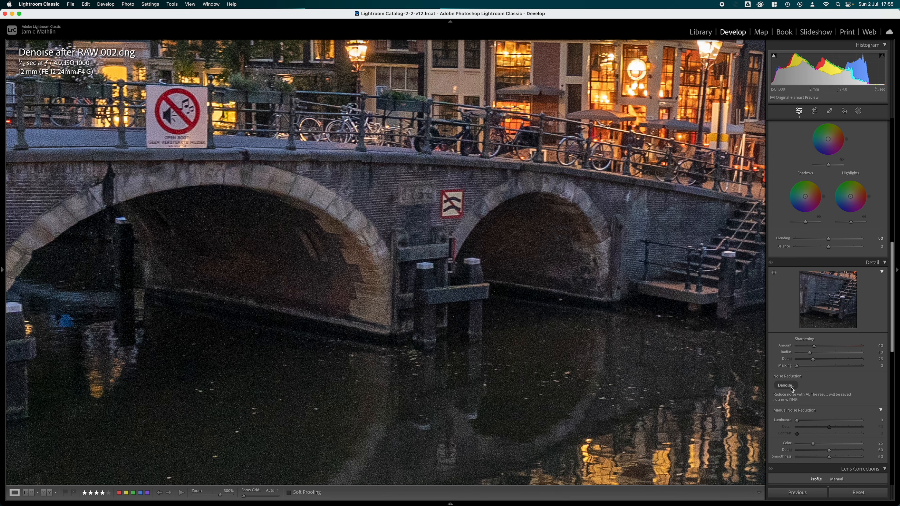
{"action": "left_click", "coordinate": [794, 385]}
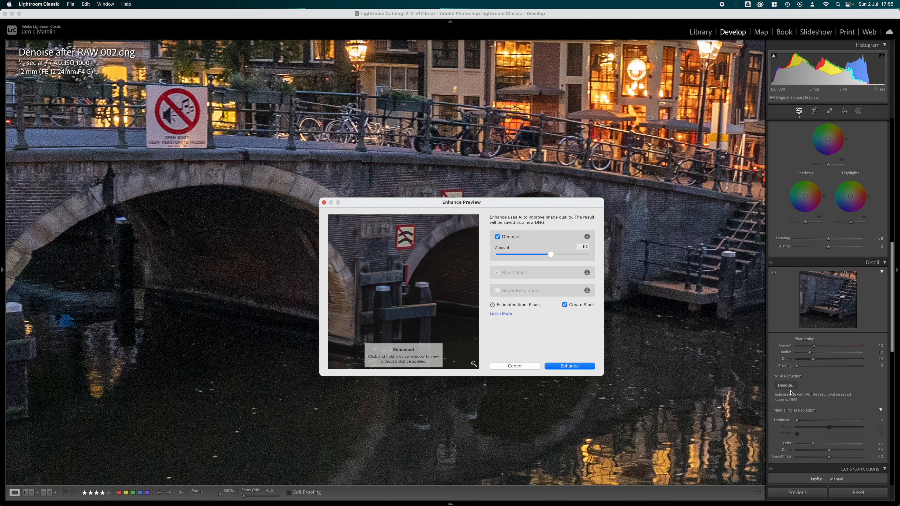
{"action": "left_click", "coordinate": [566, 367]}
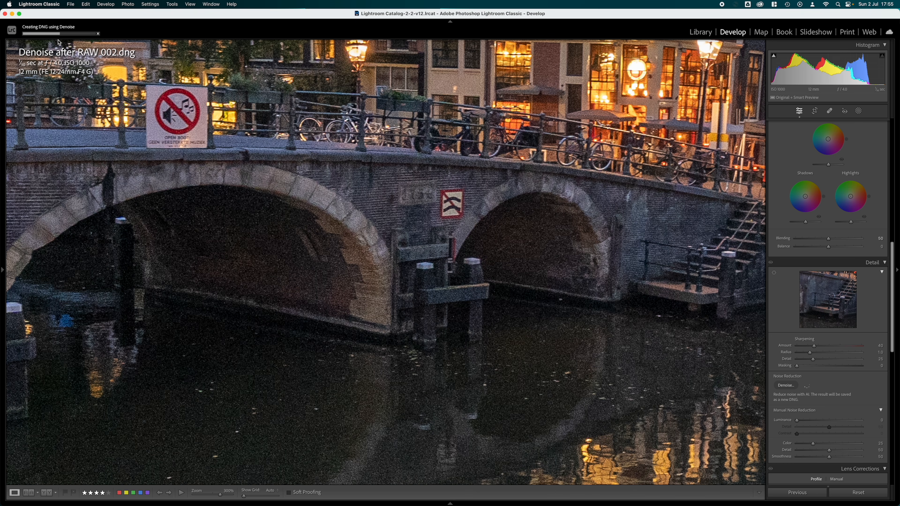
- Switch to Denoise before RAW 001-Enhanced-NR.dng and set its Shadows to +100 and Exposure to +1.00
{"action": "key", "text": "Right"}
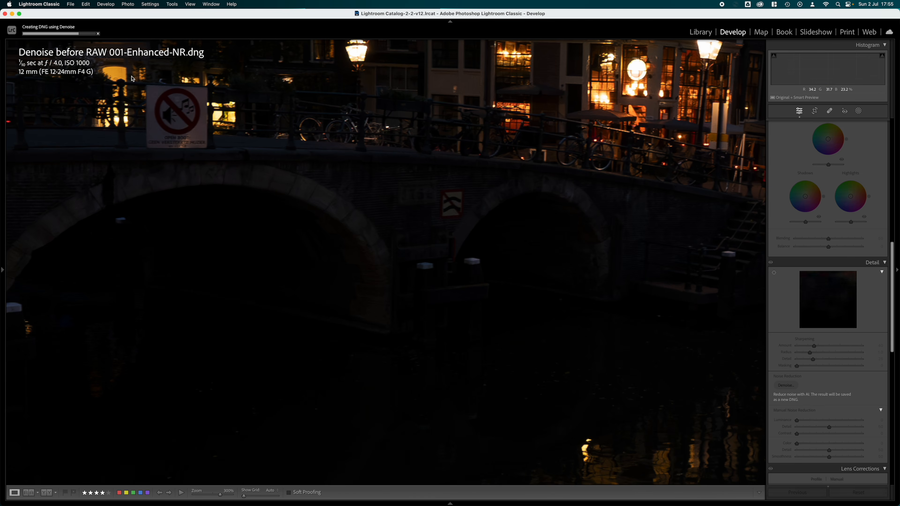
{"action": "left_click_drag", "start_coordinate": [132, 77], "coordinate": [286, 131]}
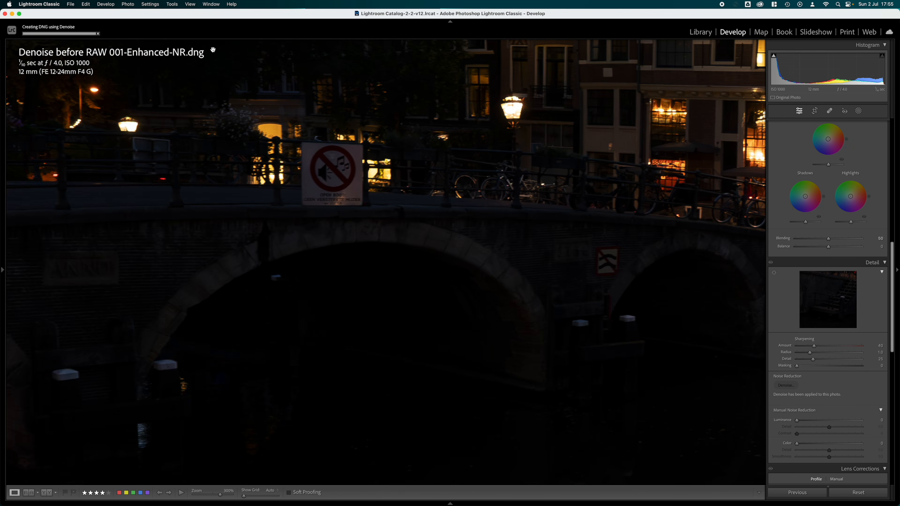
{"action": "left_click_drag", "start_coordinate": [460, 218], "coordinate": [310, 166]}
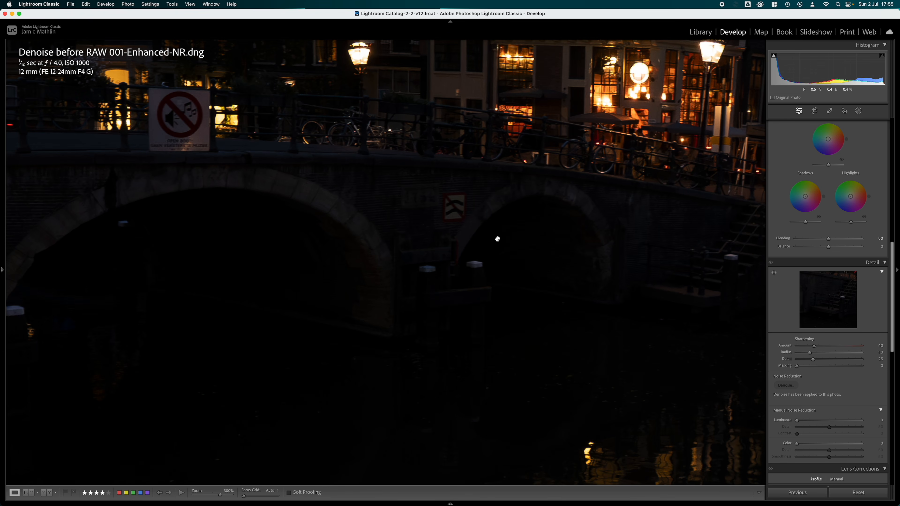
{"action": "scroll", "coordinate": [815, 227], "scroll_direction": "up", "scroll_amount": 10}
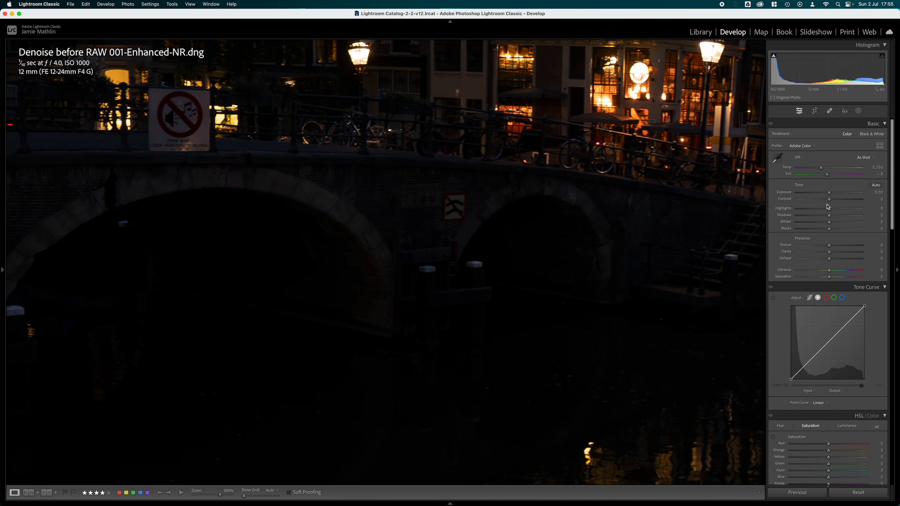
{"action": "left_click_drag", "start_coordinate": [830, 216], "coordinate": [880, 215]}
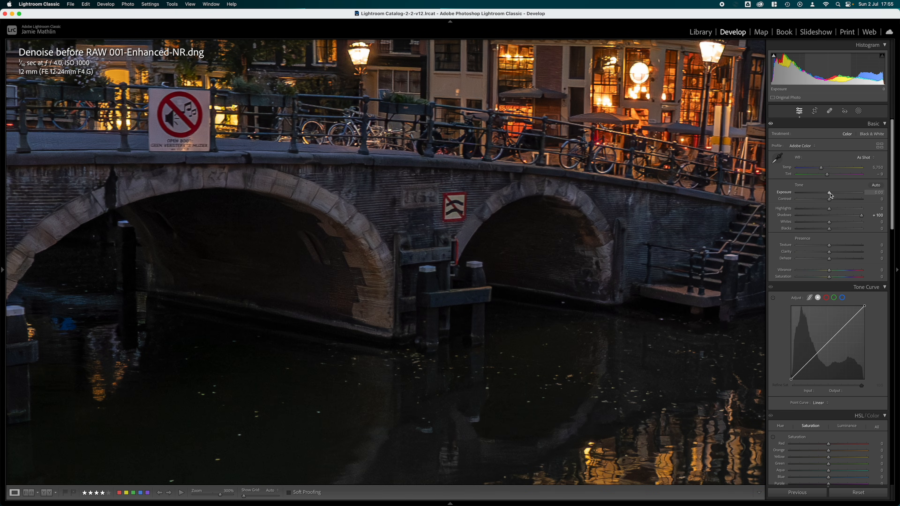
{"action": "left_click", "coordinate": [875, 192]}
{"action": "type", "text": "1"}
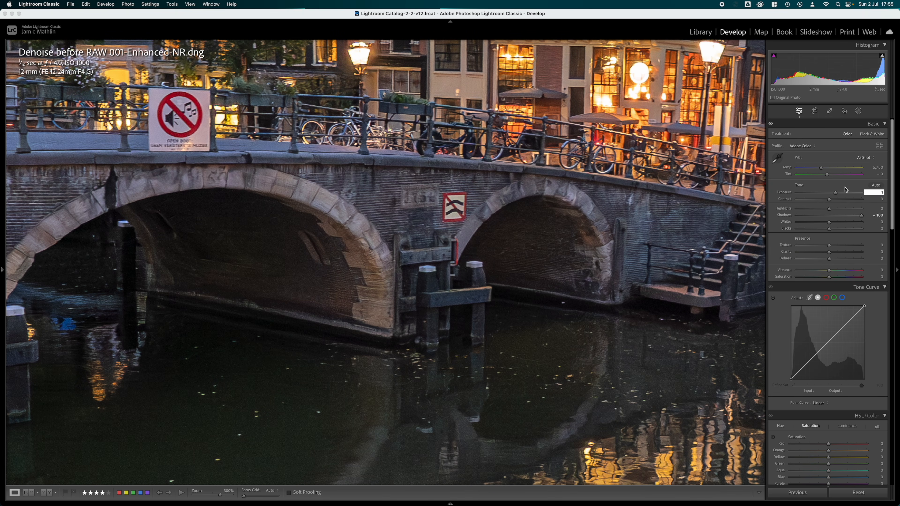
{"action": "key", "text": "Return"}
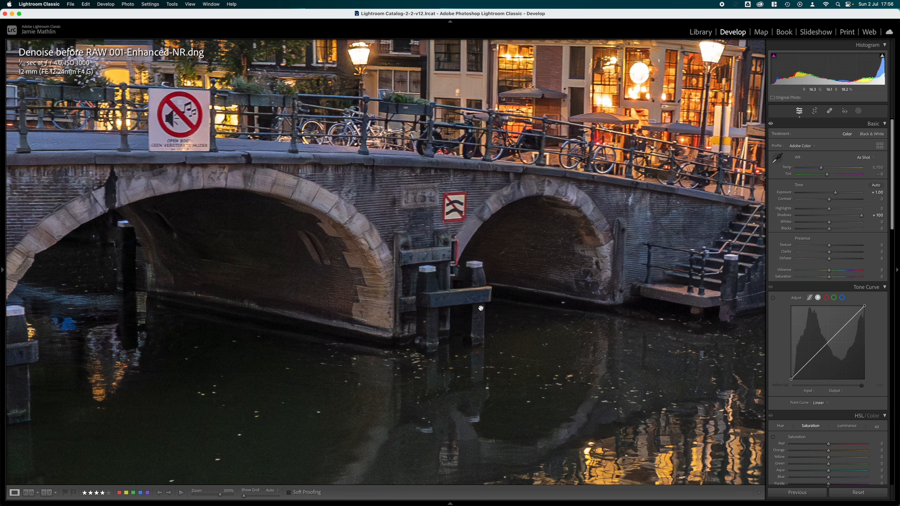
- Flip between the two Enhanced-NR photos and select both Denoise after RAW 002-Enhanced-NR.dng and Denoise before RAW 001-Enhanced-NR.dng
{"action": "key", "text": "Right"}
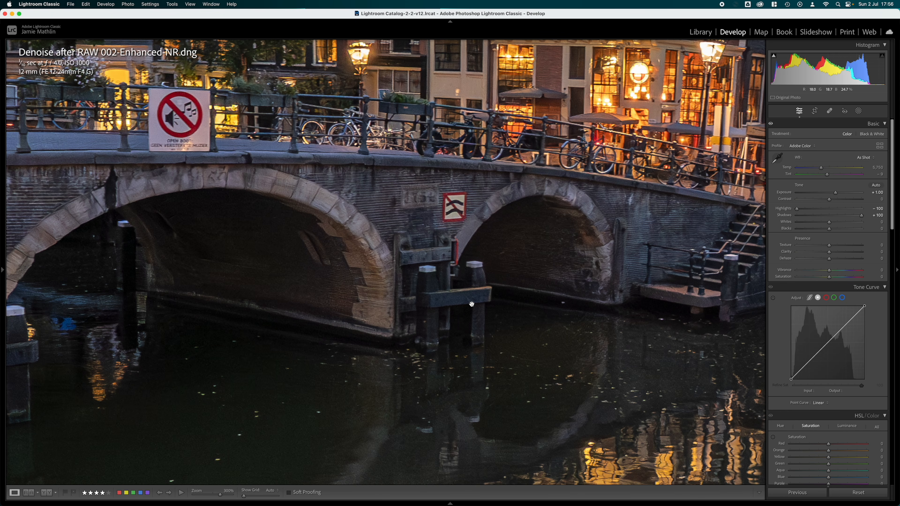
{"action": "mouse_move", "coordinate": [447, 505]}
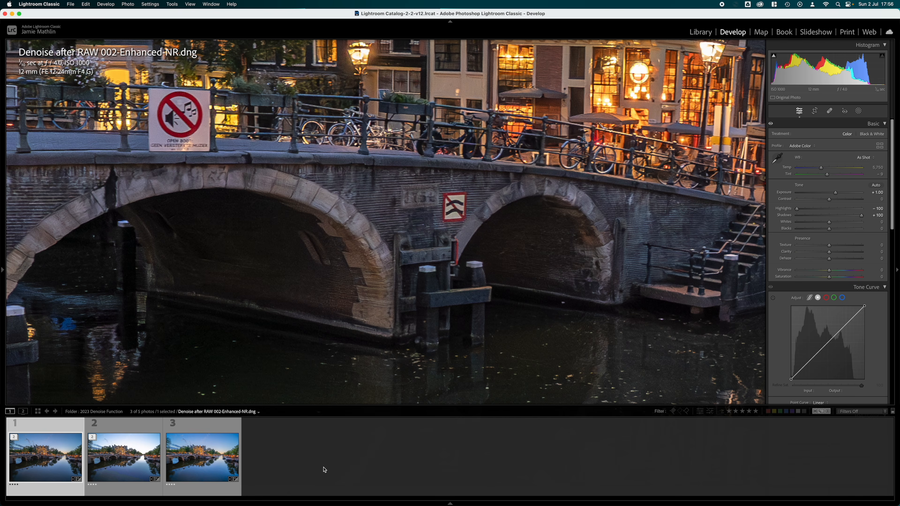
{"action": "left_click", "coordinate": [125, 458]}
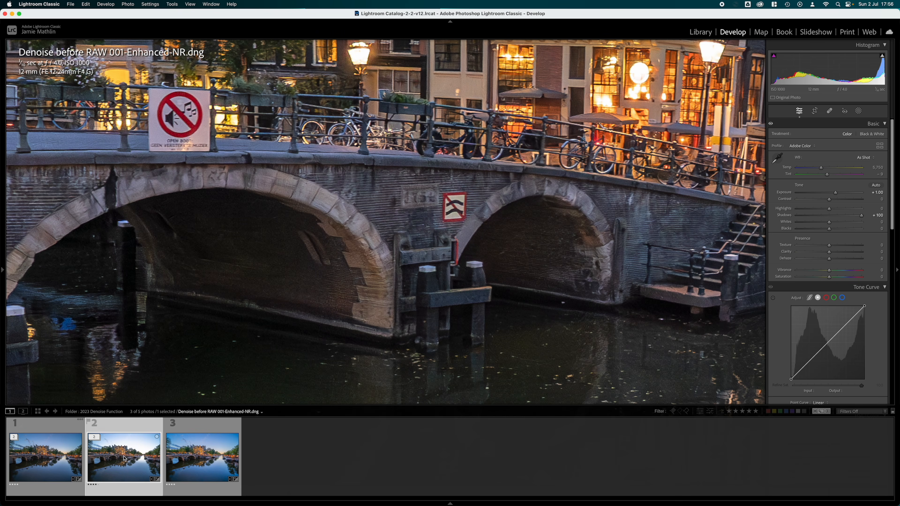
{"action": "key", "text": "Left"}
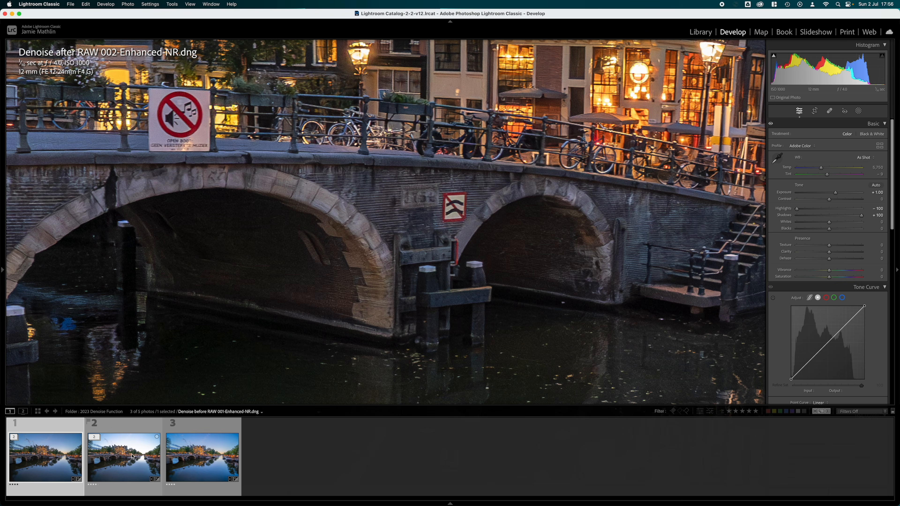
{"action": "left_click", "coordinate": [132, 457], "text": "super"}
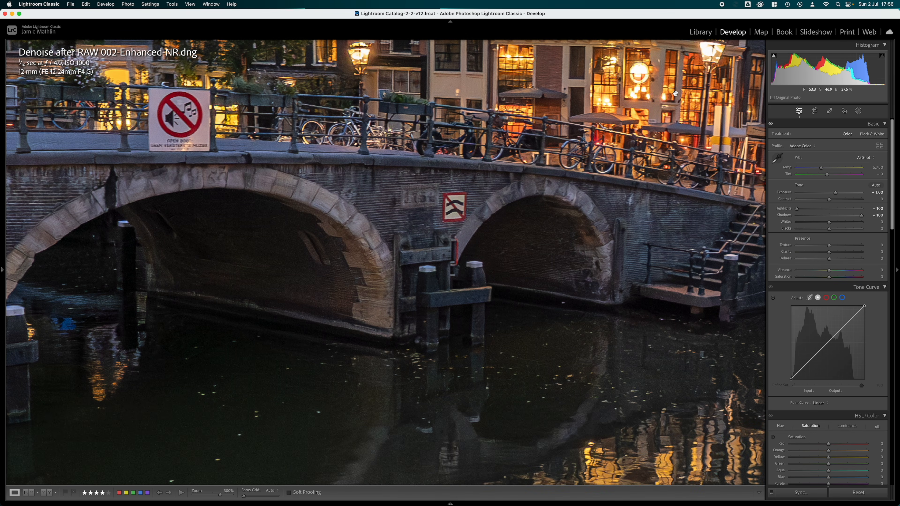
- Compare the two selected photos side by side in the Library, with side panels hidden and file info overlaid, examining the bridge arches
{"action": "left_click", "coordinate": [701, 32]}
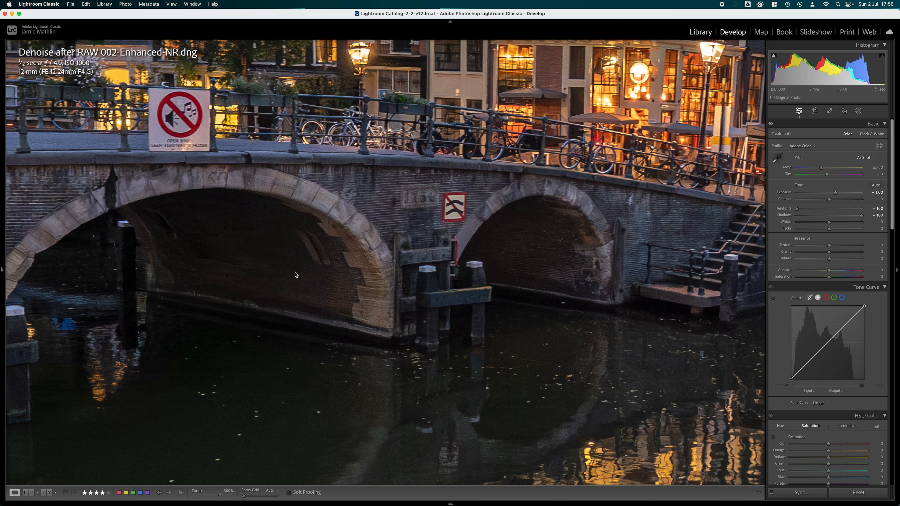
{"action": "left_click", "coordinate": [177, 493]}
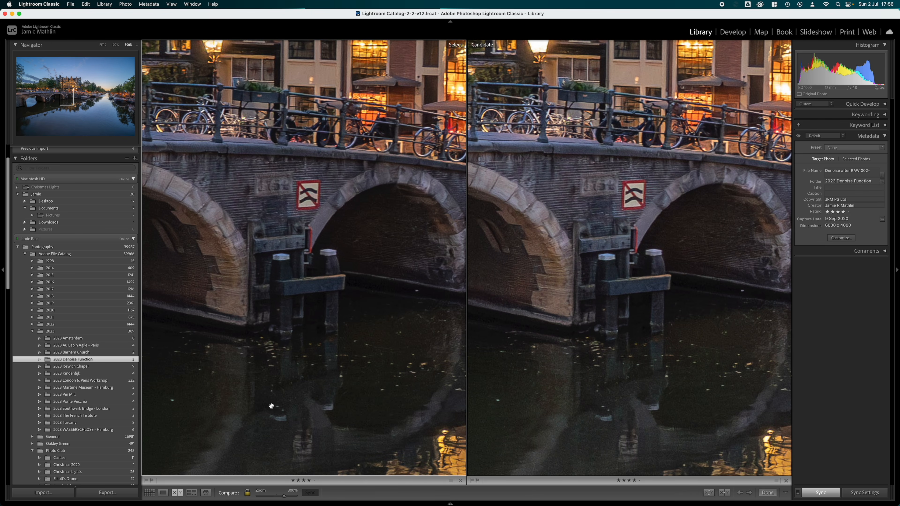
{"action": "left_click", "coordinate": [5, 273]}
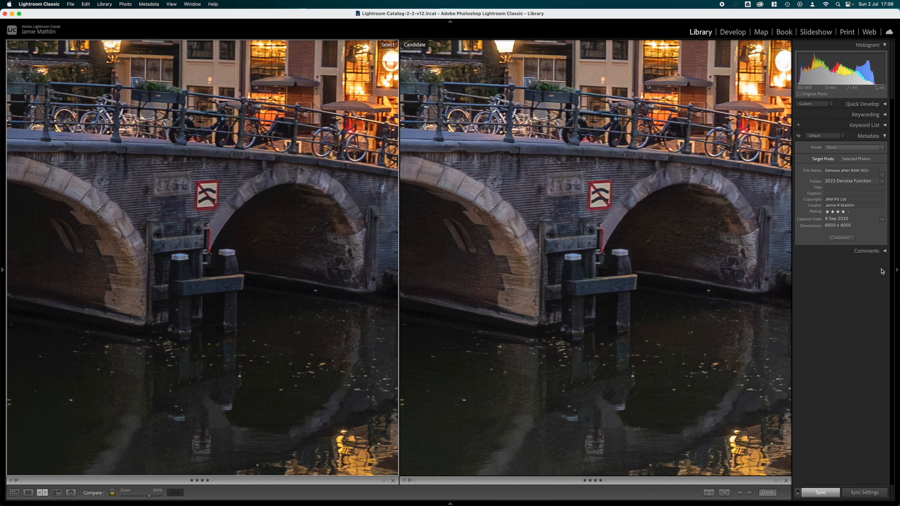
{"action": "left_click", "coordinate": [897, 271]}
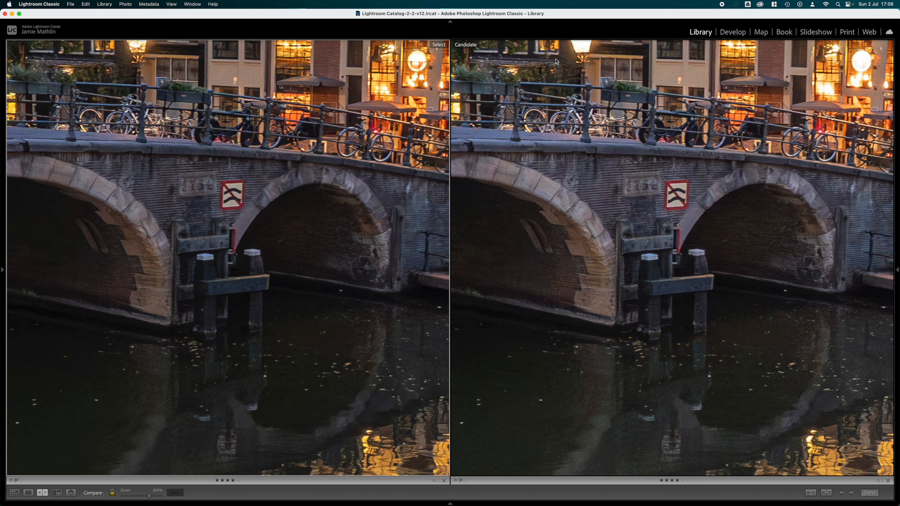
{"action": "key", "text": "i"}
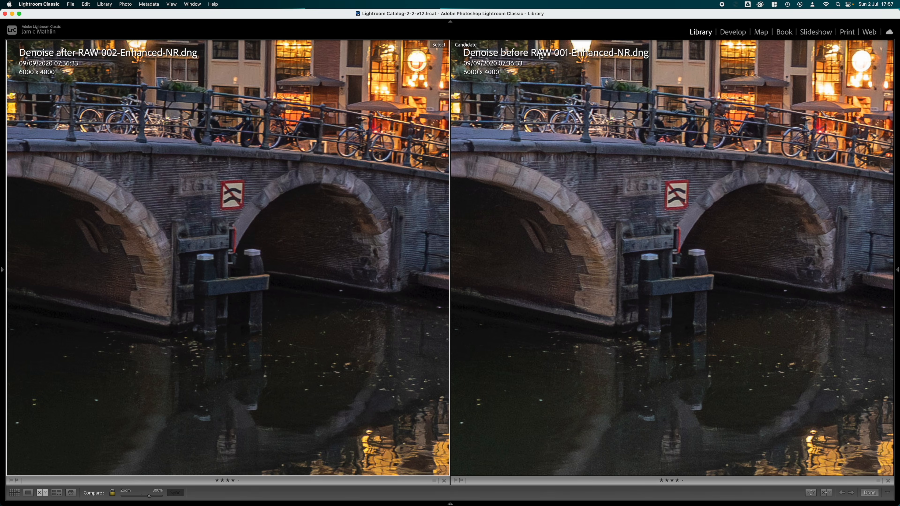
{"action": "scroll", "coordinate": [603, 227], "scroll_direction": "down", "scroll_amount": 3}
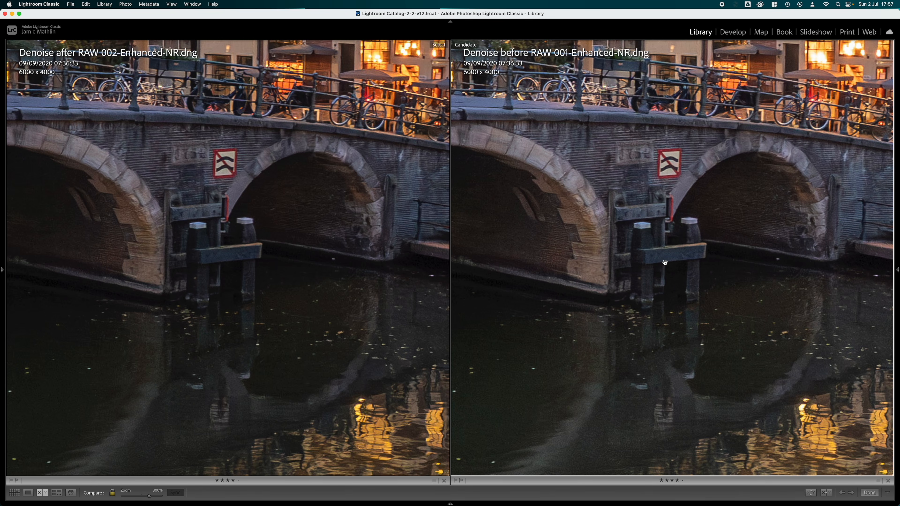
{"action": "left_click_drag", "start_coordinate": [224, 257], "coordinate": [223, 256]}
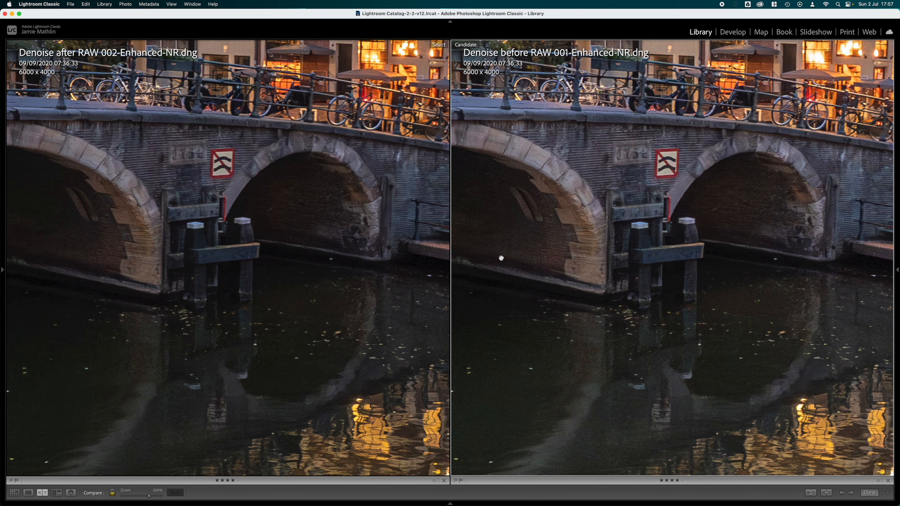
- Return to Develop and flip between the two Enhanced-NR photos to compare noise and detail around the bridge arches
{"action": "key", "text": "g"}
{"action": "left_click", "coordinate": [733, 32]}
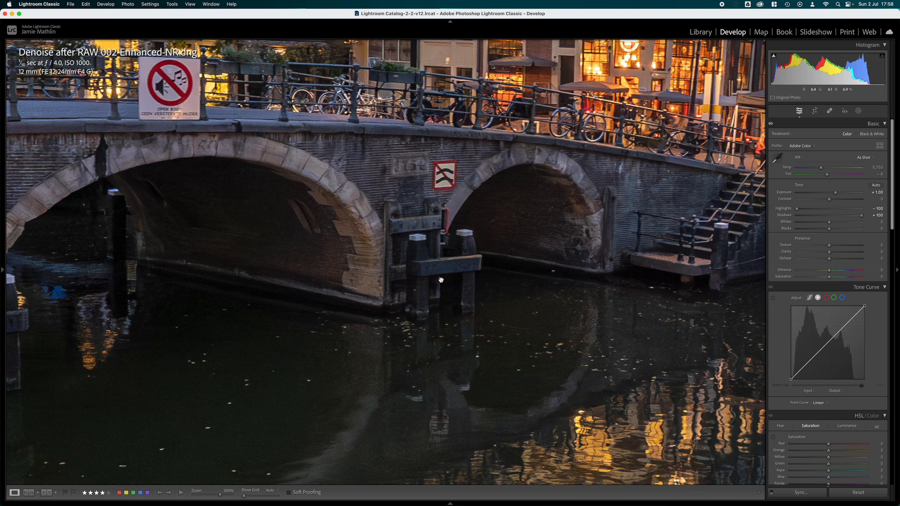
{"action": "key", "text": "Left"}
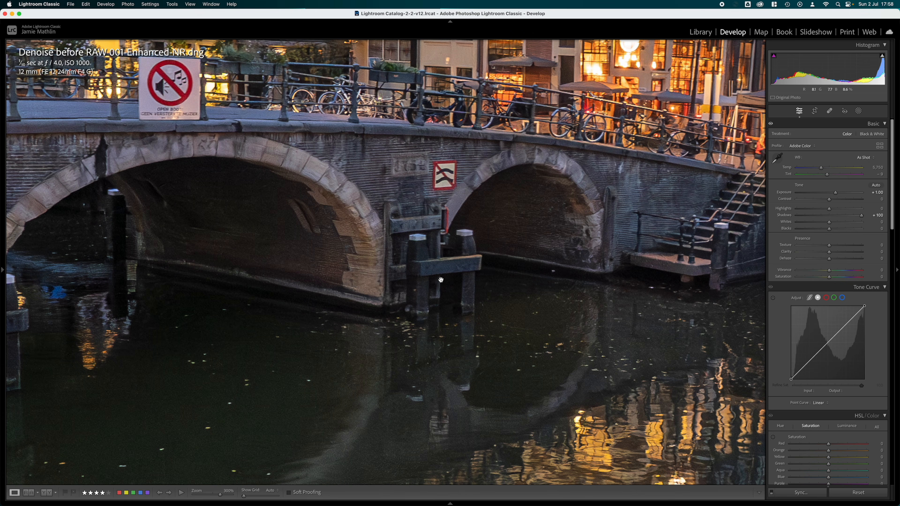
{"action": "key", "text": "Right"}
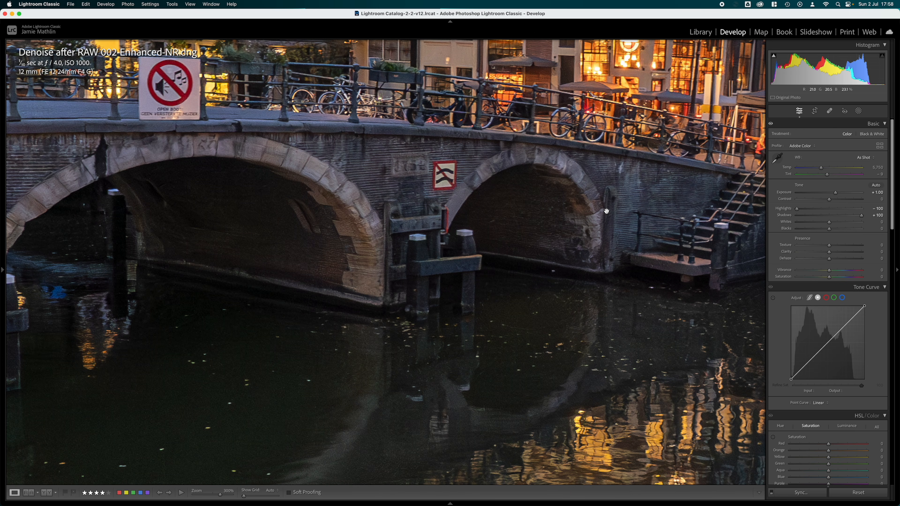
{"action": "key", "text": "Left"}
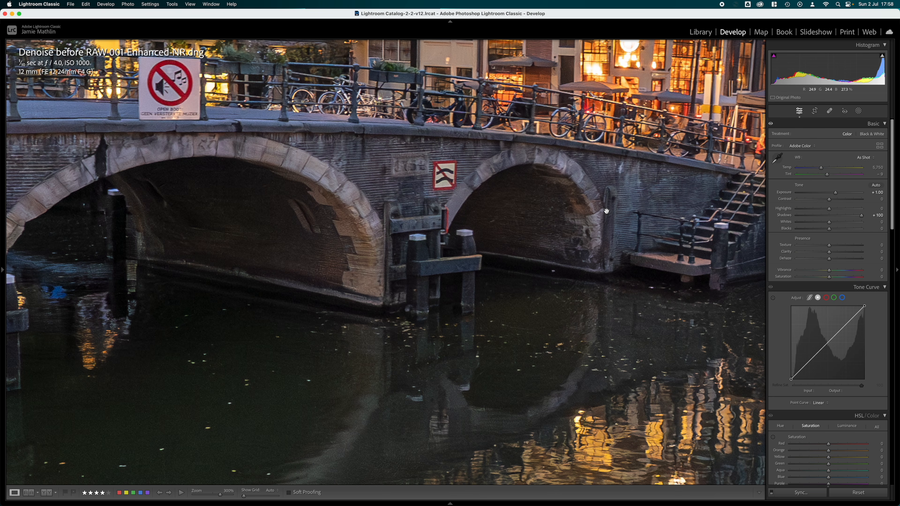
{"action": "key", "text": "Right"}
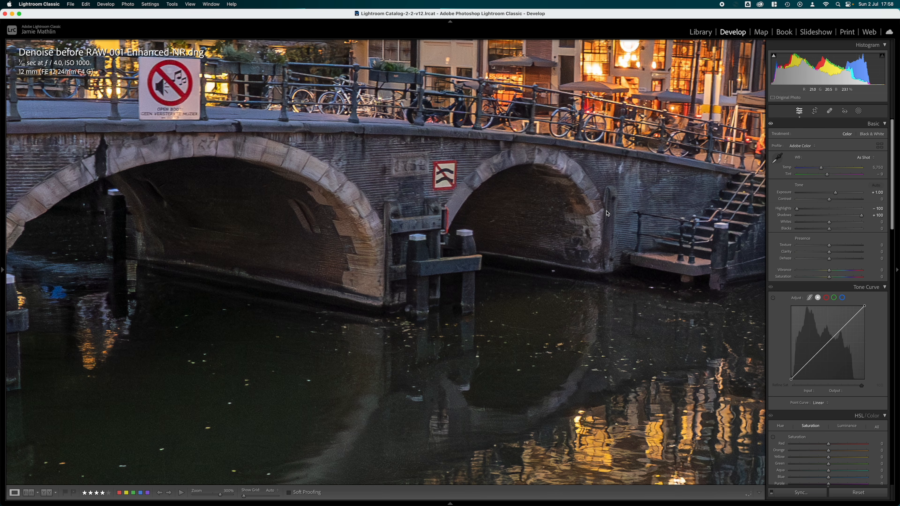
{"action": "key", "text": "Left"}
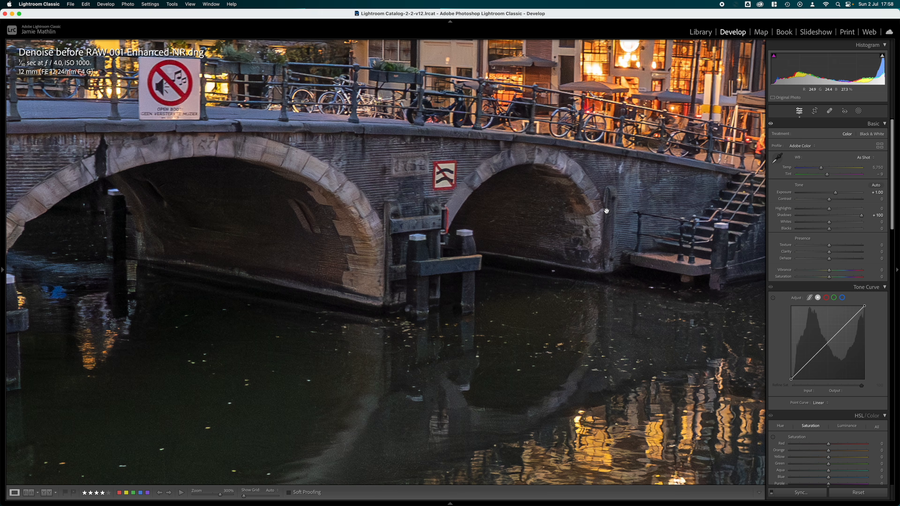
- Set the Highlights of Denoise before RAW 001-Enhanced-NR.dng to -100 and compare it again with Denoise after RAW 002-Enhanced-NR.dng
{"action": "left_click_drag", "start_coordinate": [830, 212], "coordinate": [754, 211]}
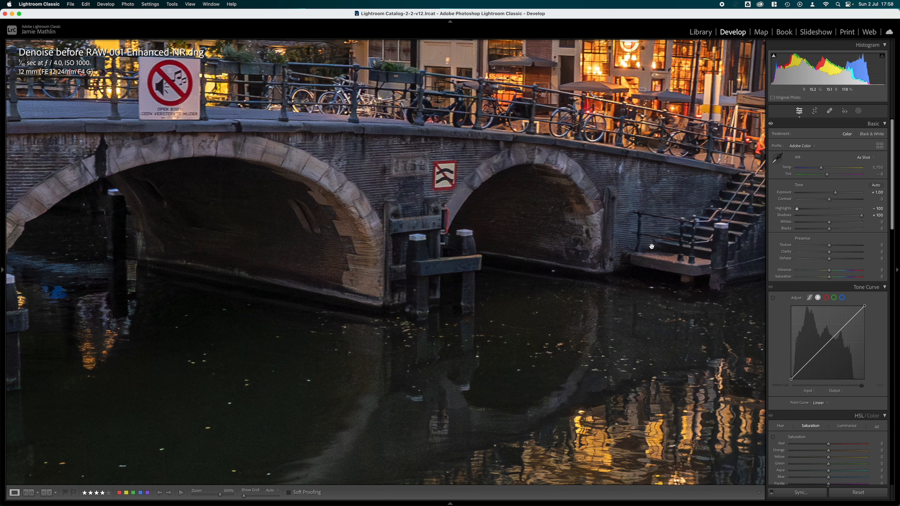
{"action": "key", "text": "Right"}
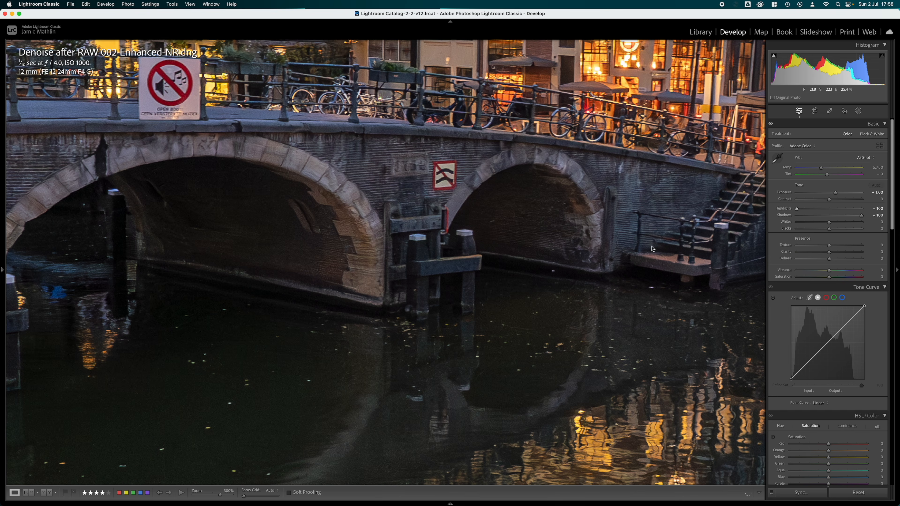
{"action": "key", "text": "Left"}
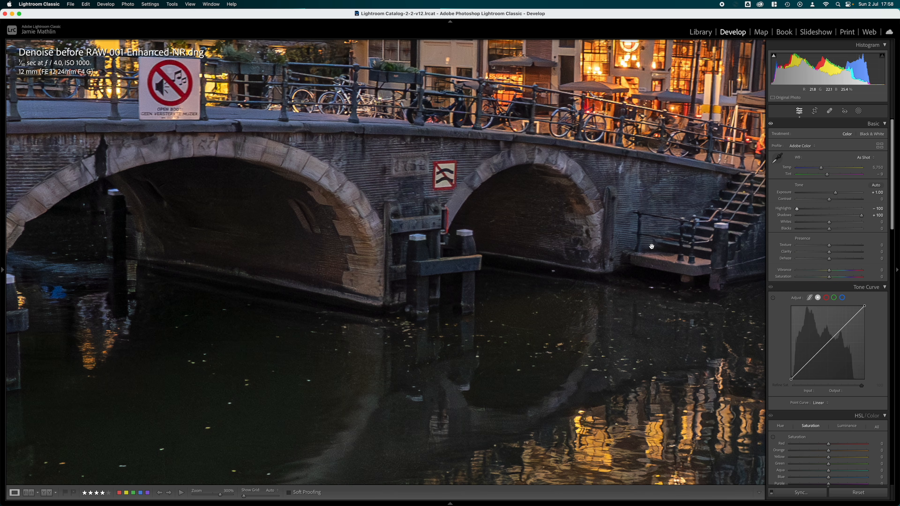
{"action": "key", "text": "Right"}
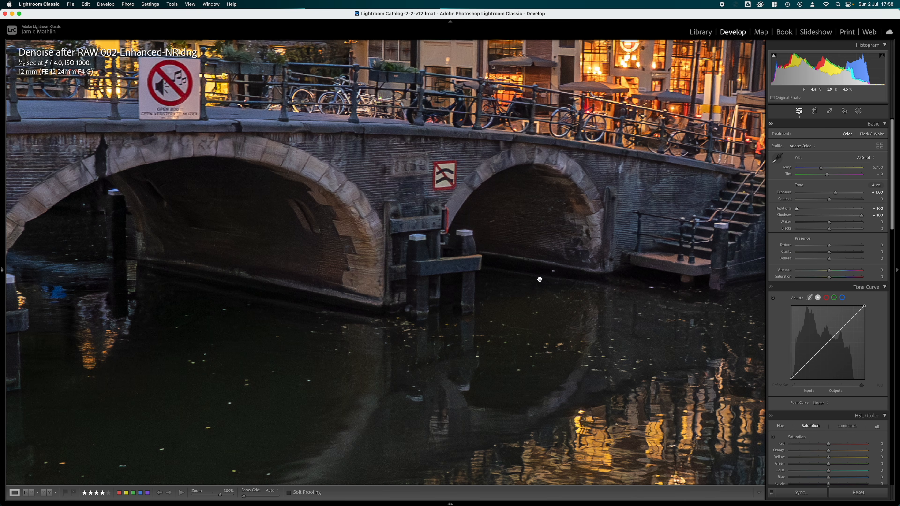
- Magnify the view to 400% and flip between the two Enhanced-NR photos to compare the arches and water
{"action": "mouse_move", "coordinate": [3, 275]}
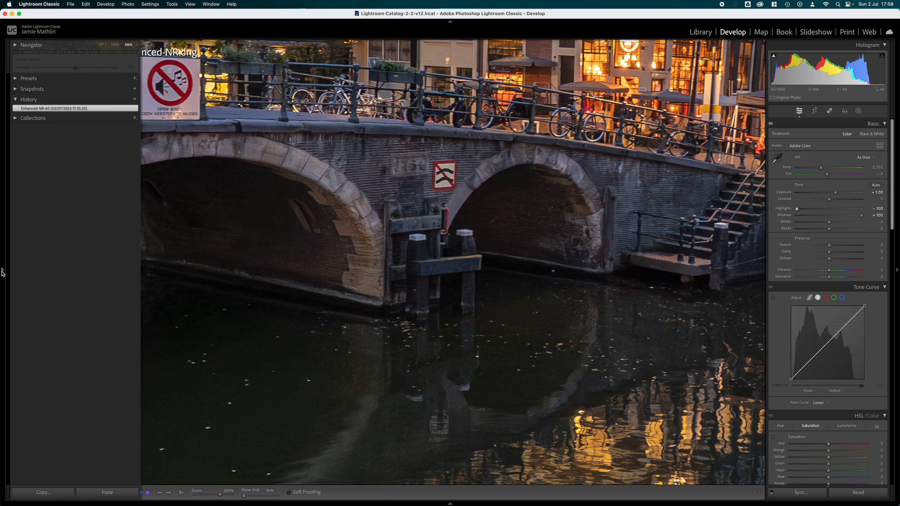
{"action": "left_click", "coordinate": [137, 45]}
{"action": "left_click", "coordinate": [138, 53]}
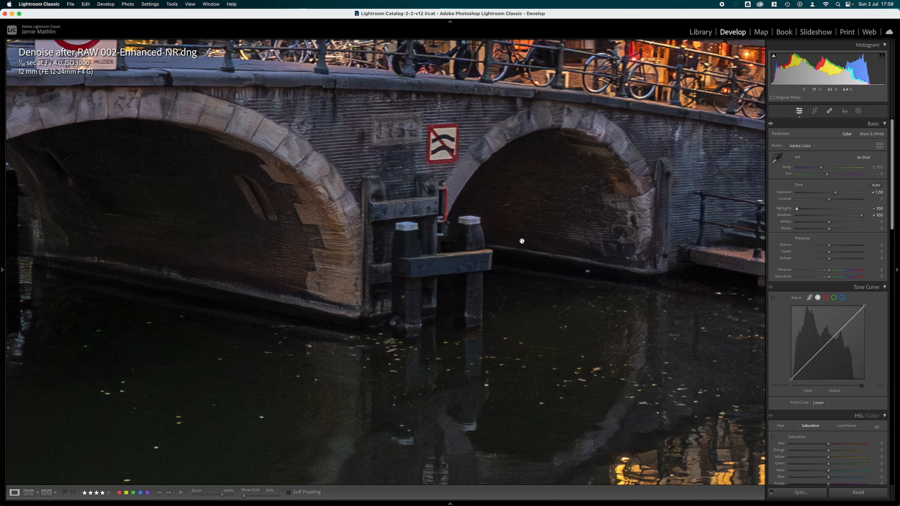
{"action": "key", "text": "Left"}
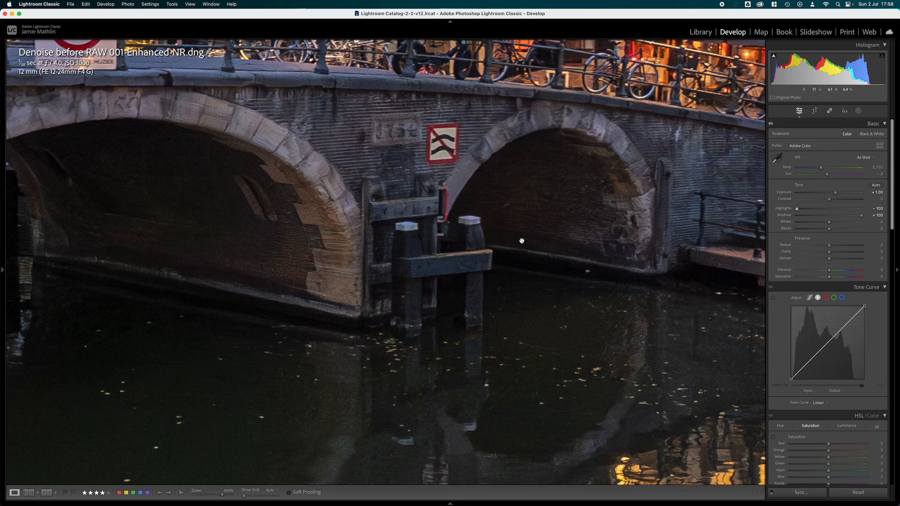
{"action": "key", "text": "Right"}
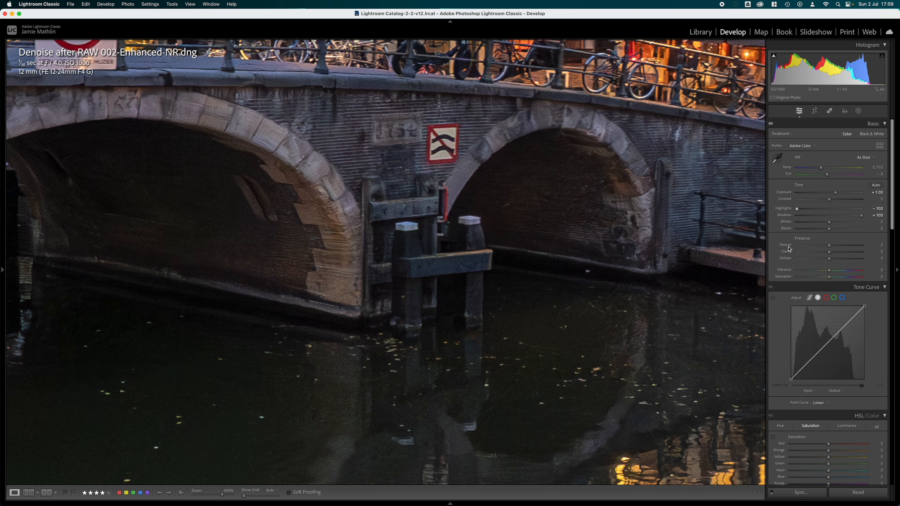
- Set the manual noise reduction Luminance of Denoise after RAW 002-Enhanced-NR.dng to 25
{"action": "scroll", "coordinate": [826, 248], "scroll_direction": "down", "scroll_amount": 5}
{"action": "scroll", "coordinate": [825, 247], "scroll_direction": "down", "scroll_amount": 7}
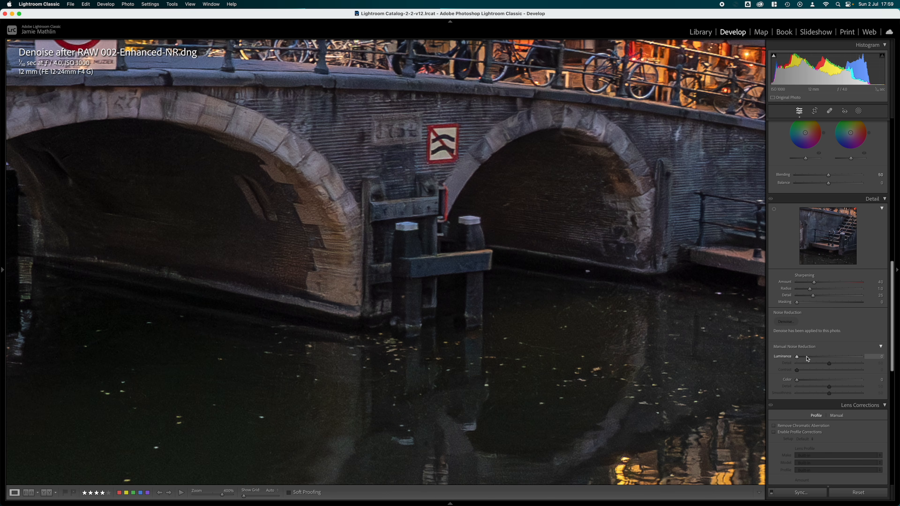
{"action": "left_click", "coordinate": [875, 358]}
{"action": "type", "text": "25"}
{"action": "key", "text": "Return"}
- Set the Sharpening of Denoise after RAW 002-Enhanced-NR.dng to Amount 50 and Masking 30, checking the mask preview
{"action": "left_click", "coordinate": [819, 283]}
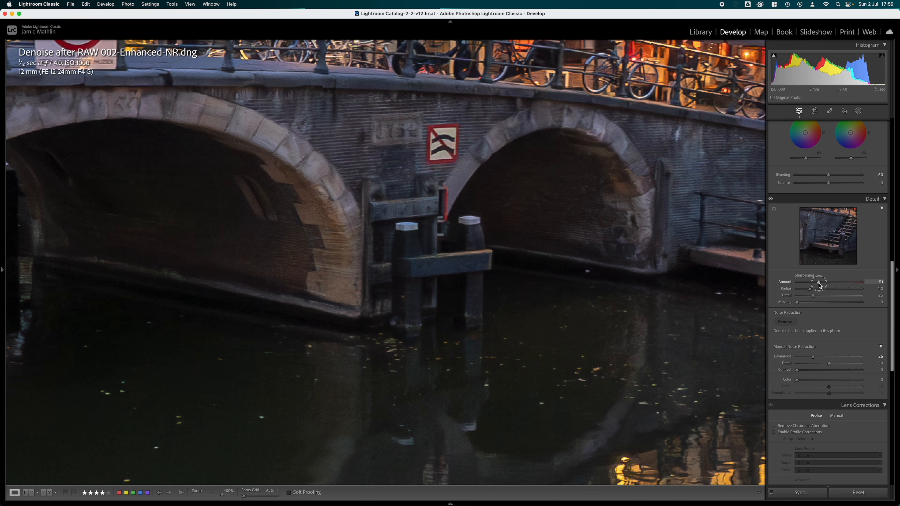
{"action": "left_click_drag", "start_coordinate": [819, 285], "coordinate": [819, 285]}
{"action": "left_click", "coordinate": [874, 282]}
{"action": "type", "text": "50"}
{"action": "left_click", "coordinate": [798, 303], "text": "alt"}
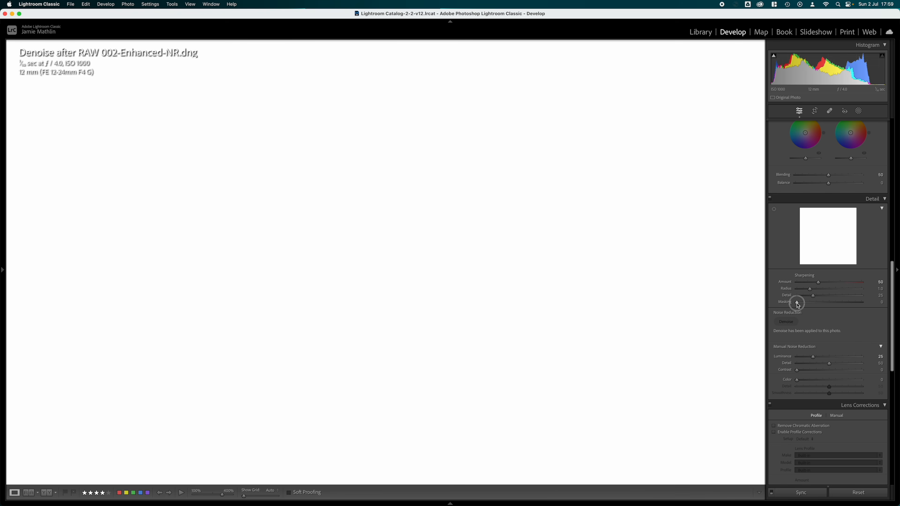
{"action": "left_click_drag", "start_coordinate": [797, 304], "coordinate": [816, 305]}
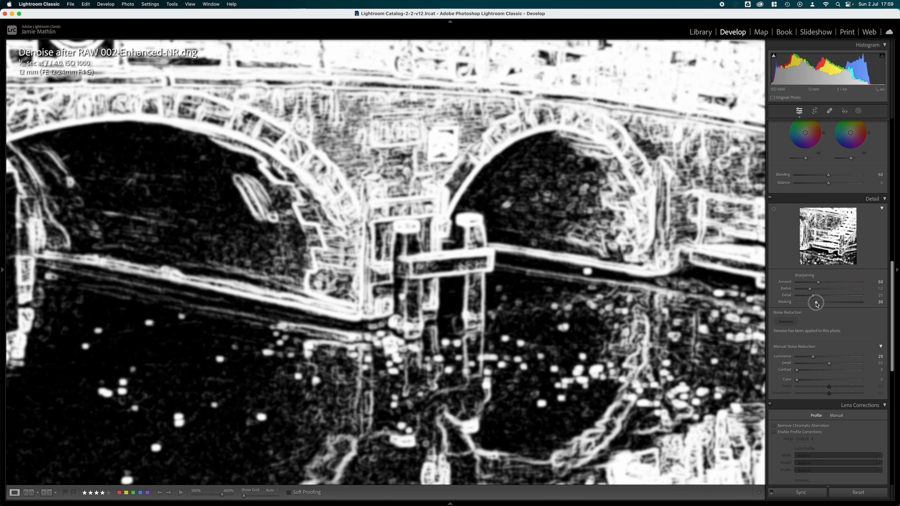
{"action": "left_click_drag", "start_coordinate": [817, 304], "coordinate": [817, 305]}
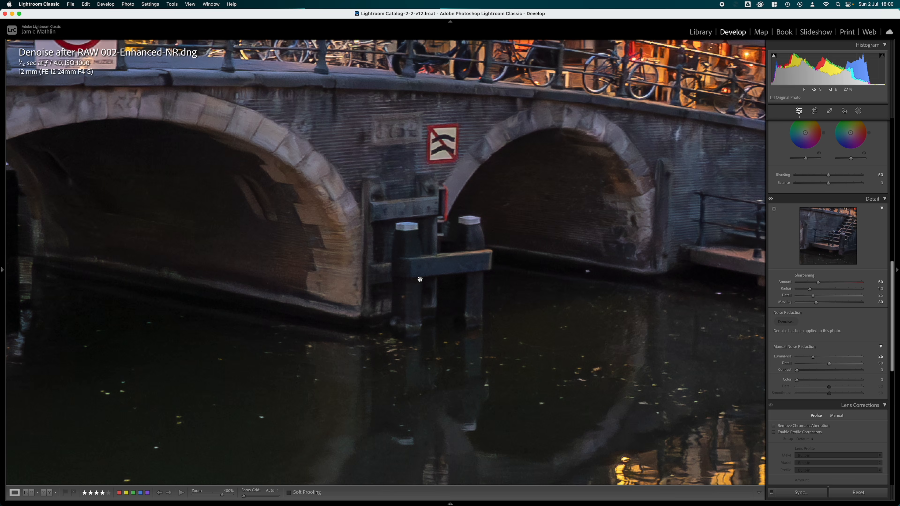
- Compare the sharpened Denoise after RAW 002-Enhanced-NR.dng with Denoise before RAW 001-Enhanced-NR.dng, finishing on the latter
{"action": "key", "text": "Left"}
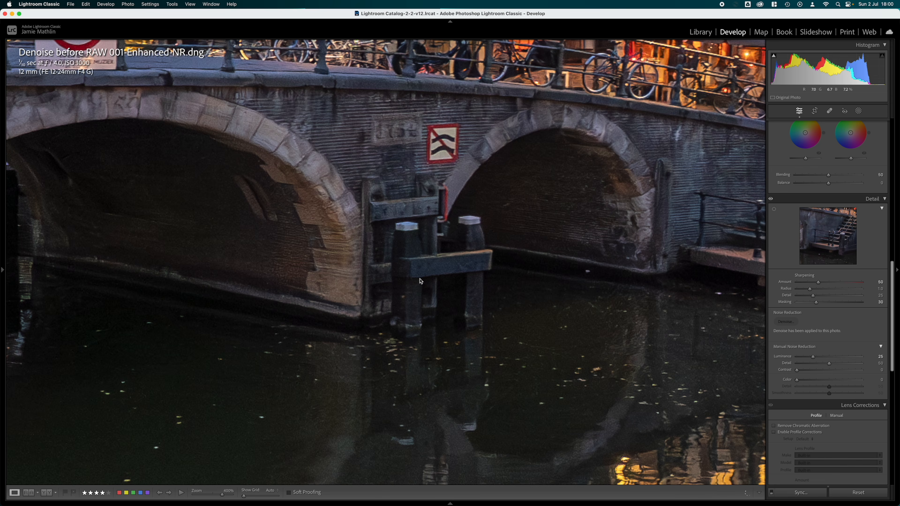
{"action": "key", "text": "Right"}
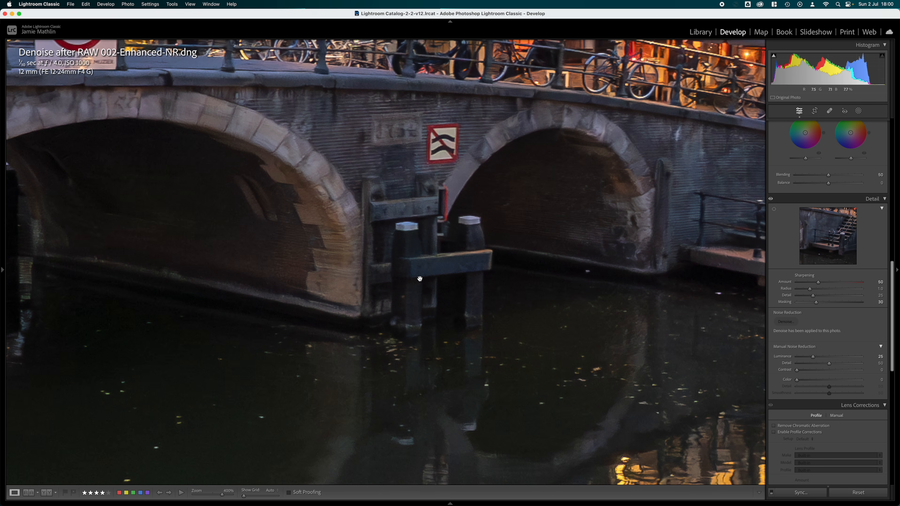
{"action": "key", "text": "Left"}
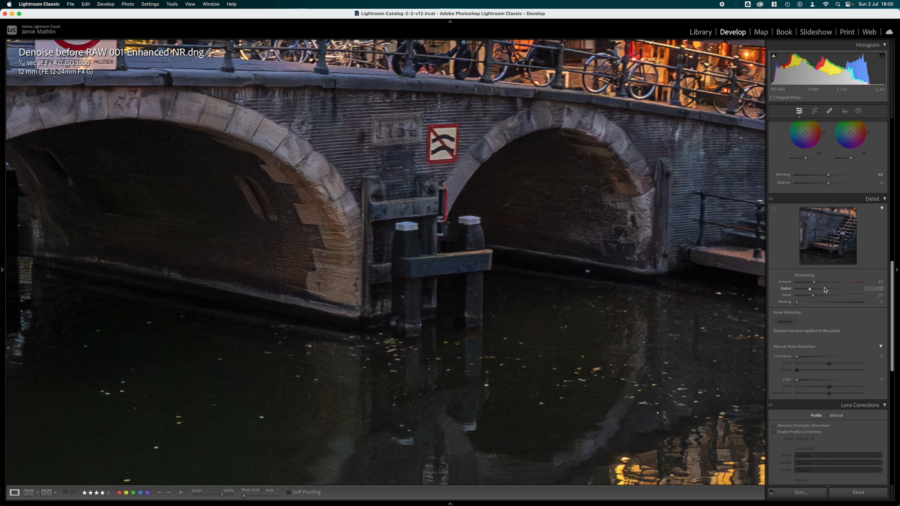
- Set Denoise before RAW 001-Enhanced-NR.dng to Sharpening Amount 50, Masking 30 and noise reduction Luminance 25, then return to the other photo
{"action": "left_click", "coordinate": [873, 282]}
{"action": "type", "text": "50"}
{"action": "left_click", "coordinate": [880, 302]}
{"action": "type", "text": "30"}
{"action": "left_click", "coordinate": [879, 356]}
{"action": "type", "text": "25"}
{"action": "key", "text": "Return"}
{"action": "key", "text": "Right"}
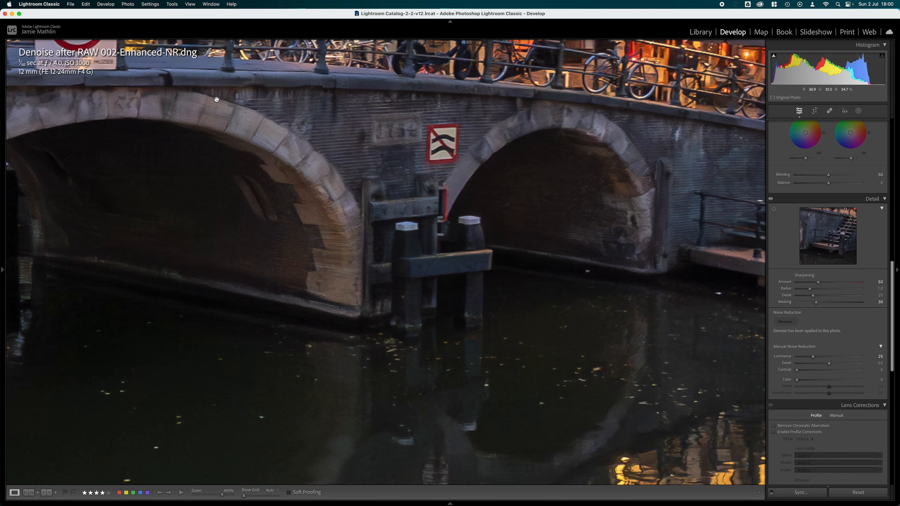
- Compare the bridge arches between Denoise before RAW 001-Enhanced-NR.dng and Denoise after RAW 002-Enhanced-NR.dng at 400% zoom
{"action": "key", "text": "Left"}
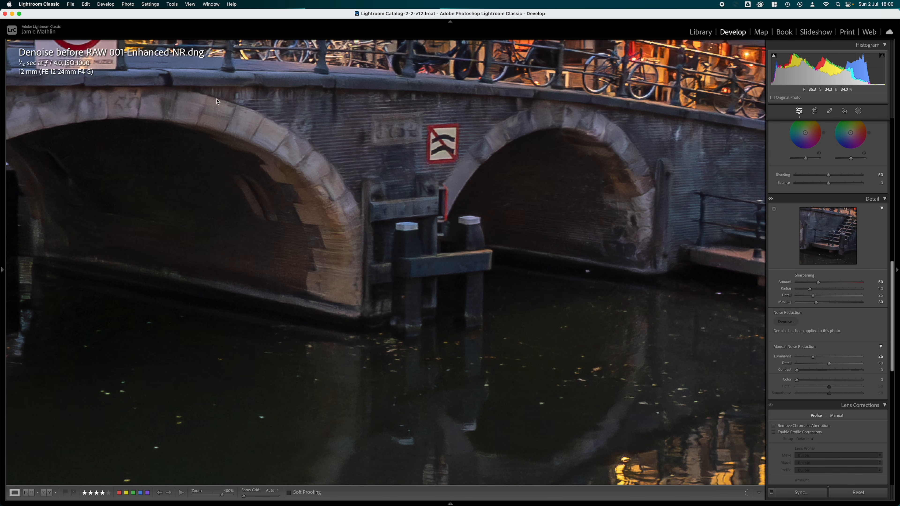
{"action": "key", "text": "Right"}
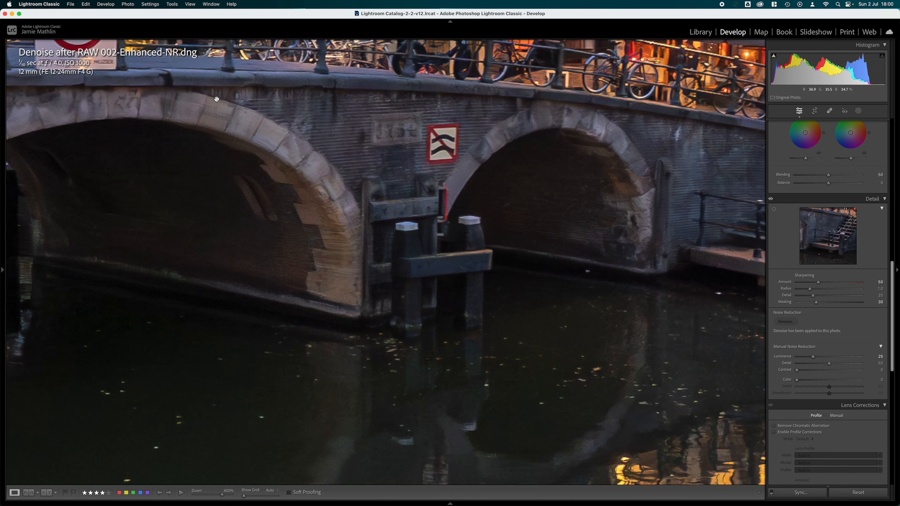
{"action": "key", "text": "Left"}
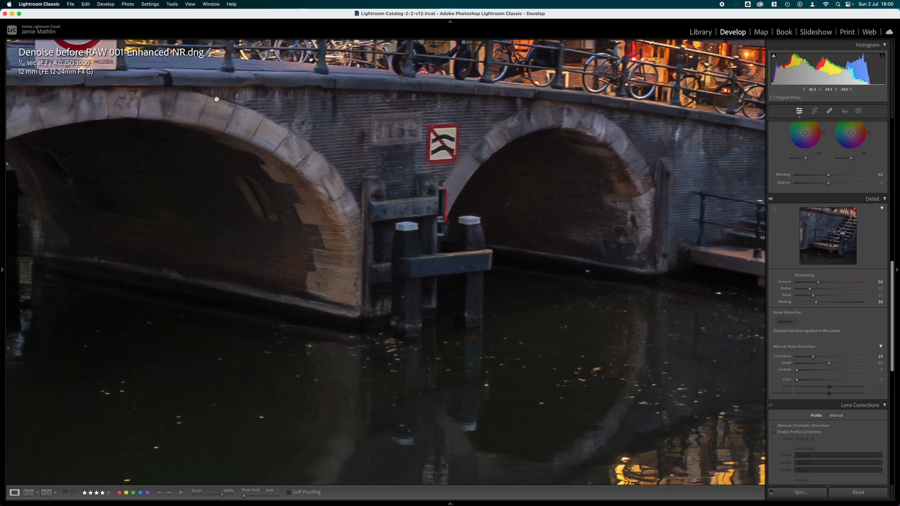
- Compare the bridge and canal houses in the two denoised photos at 100% zoom, finishing on Denoise after RAW 002-Enhanced-NR.dng
{"action": "mouse_move", "coordinate": [8, 266]}
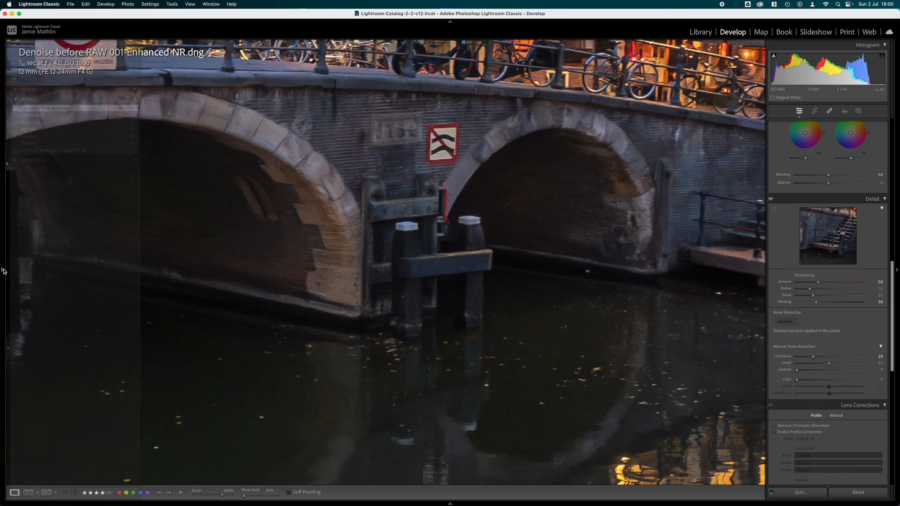
{"action": "left_click", "coordinate": [116, 45]}
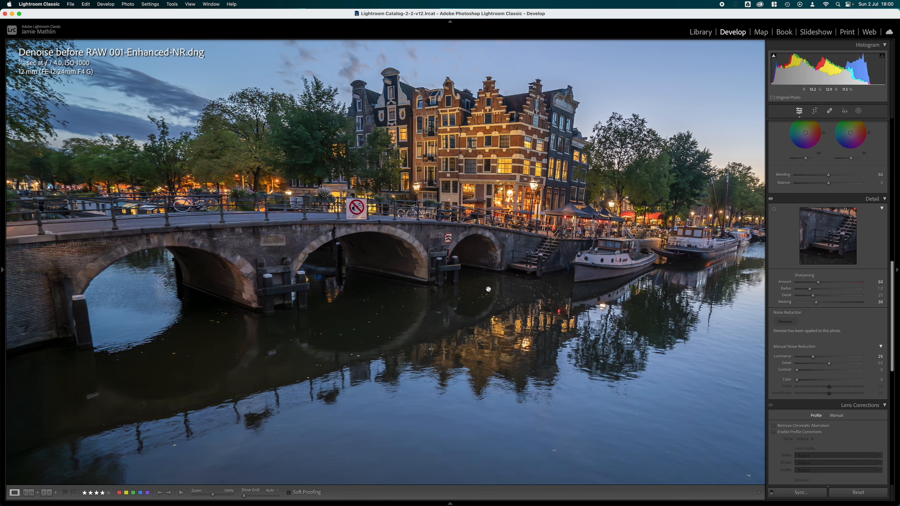
{"action": "key", "text": "Right"}
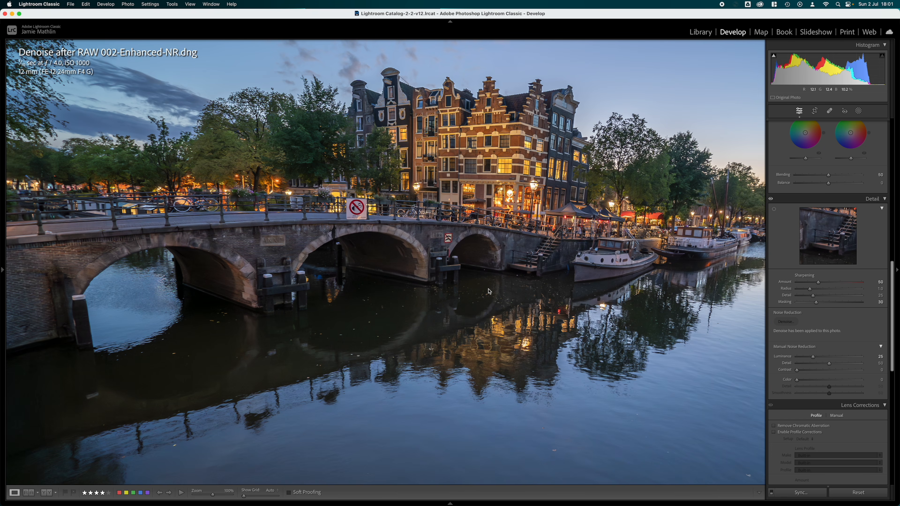
{"action": "key", "text": "Left"}
{"action": "key", "text": "Right"}
- Fit the whole photo in view and compare the full image of both denoised versions
{"action": "mouse_move", "coordinate": [3, 273]}
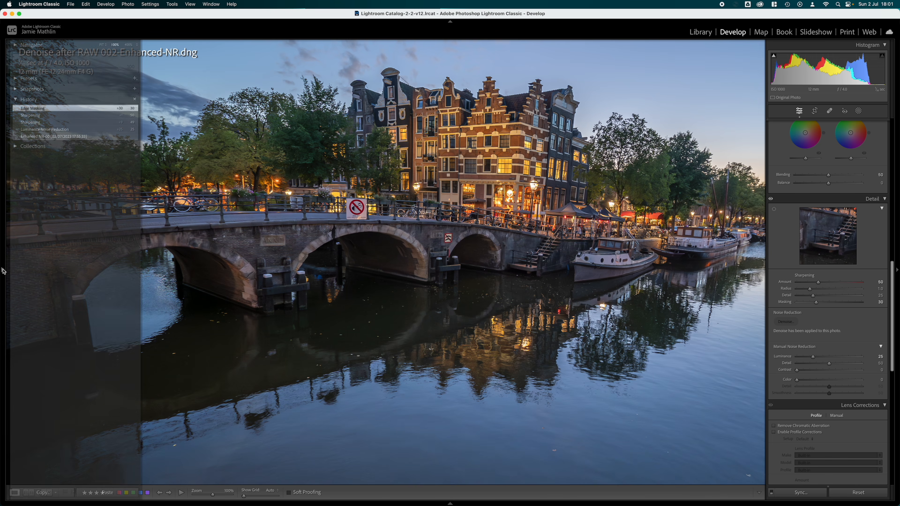
{"action": "left_click", "coordinate": [102, 45]}
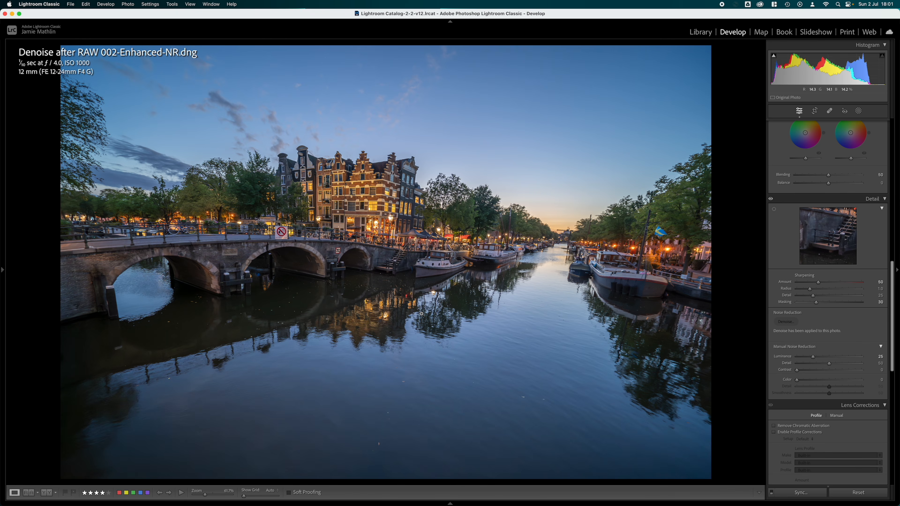
{"action": "key", "text": "Left"}
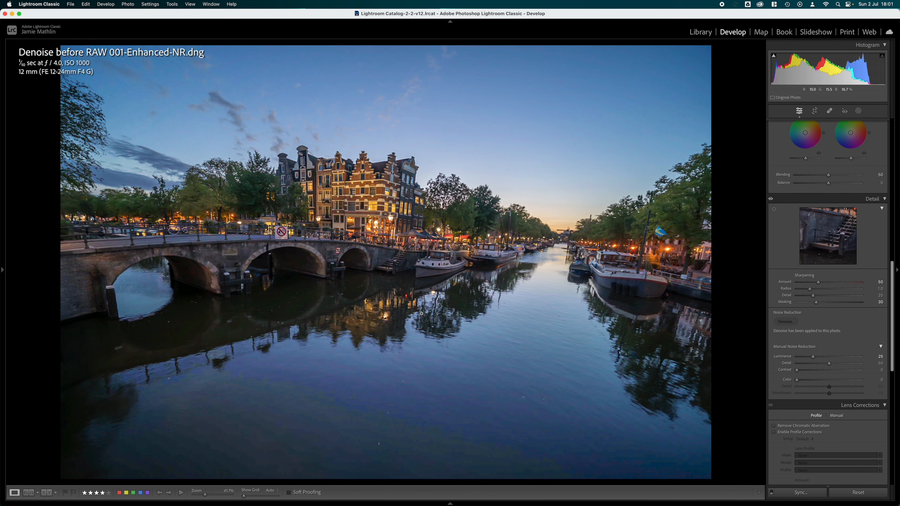
{"action": "key", "text": "Right"}
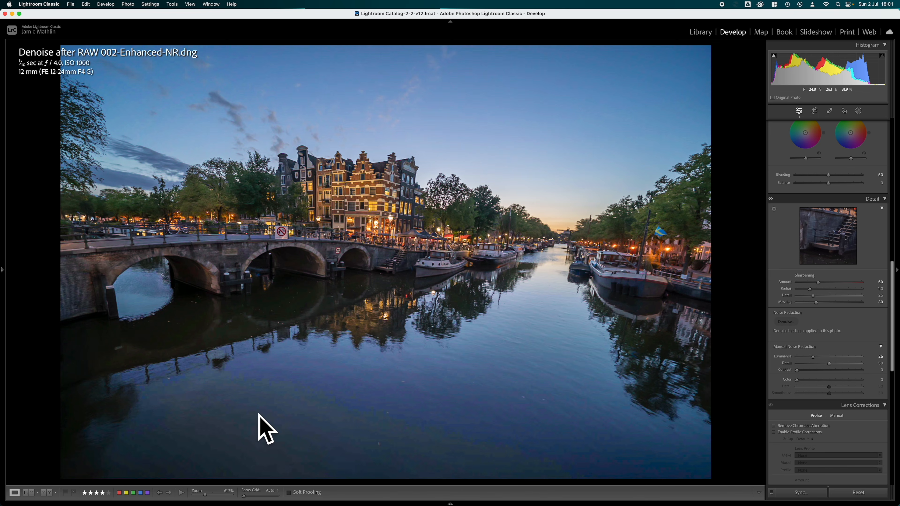
- Compare the open canal water in both denoised photos at 100%, finishing with Denoise before RAW 001-Enhanced-NR.dng fitted in view
{"action": "left_click", "coordinate": [300, 422]}
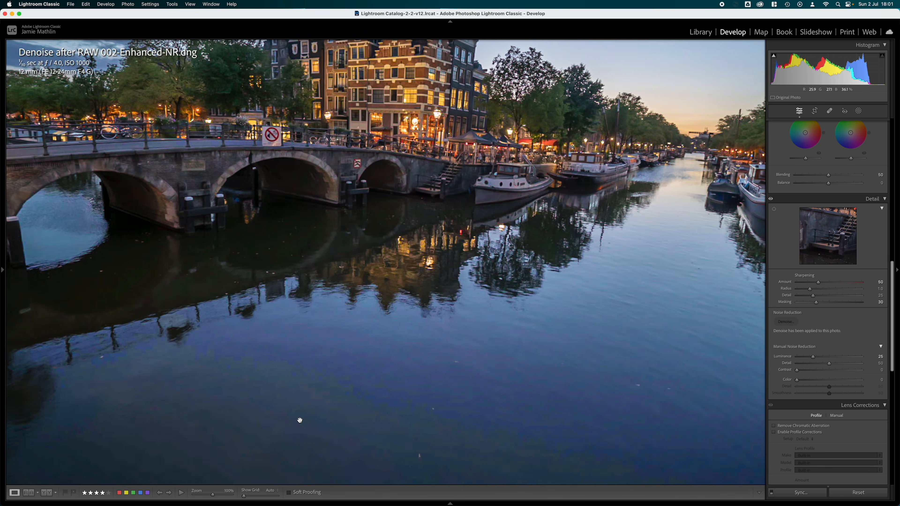
{"action": "left_click", "coordinate": [300, 420]}
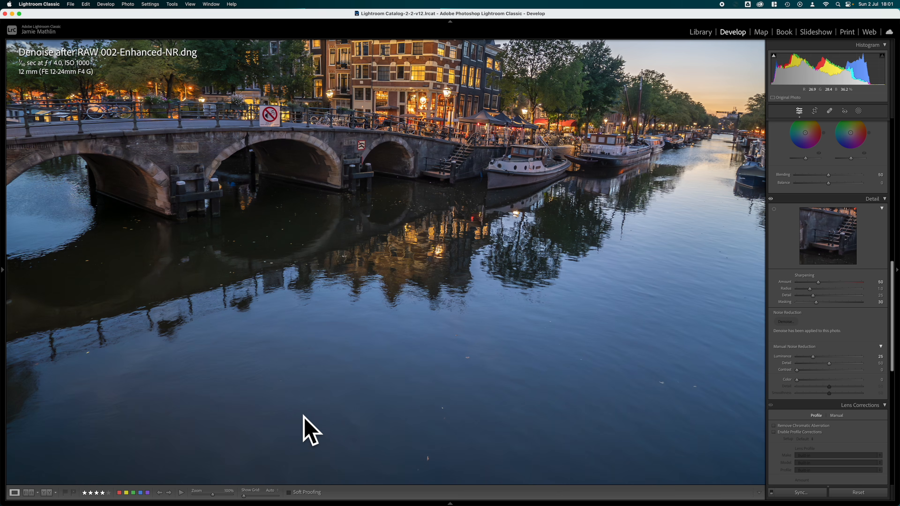
{"action": "left_click", "coordinate": [291, 416]}
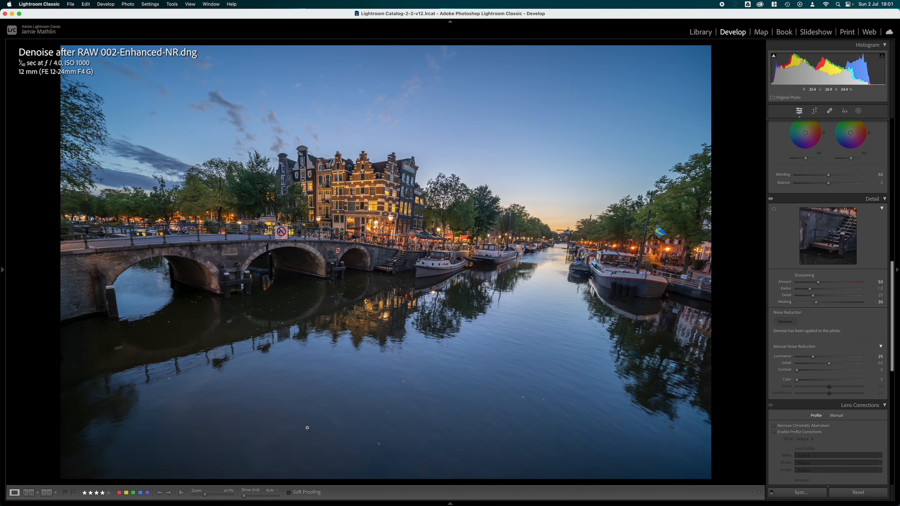
{"action": "key", "text": "Left"}
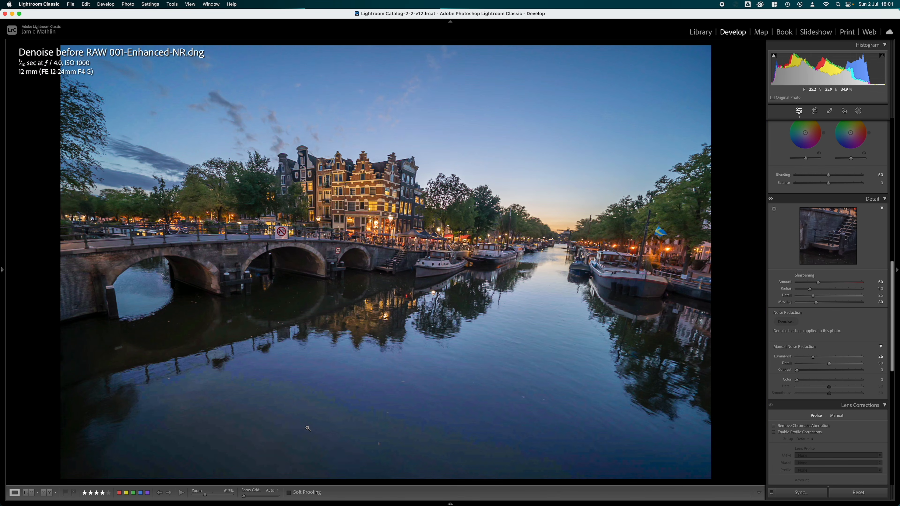
{"action": "left_click", "coordinate": [308, 428]}
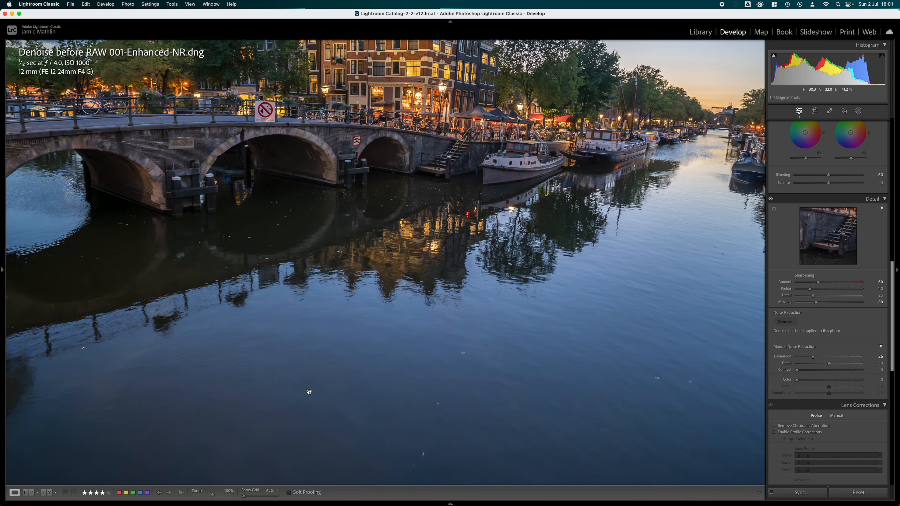
{"action": "key", "text": "Right"}
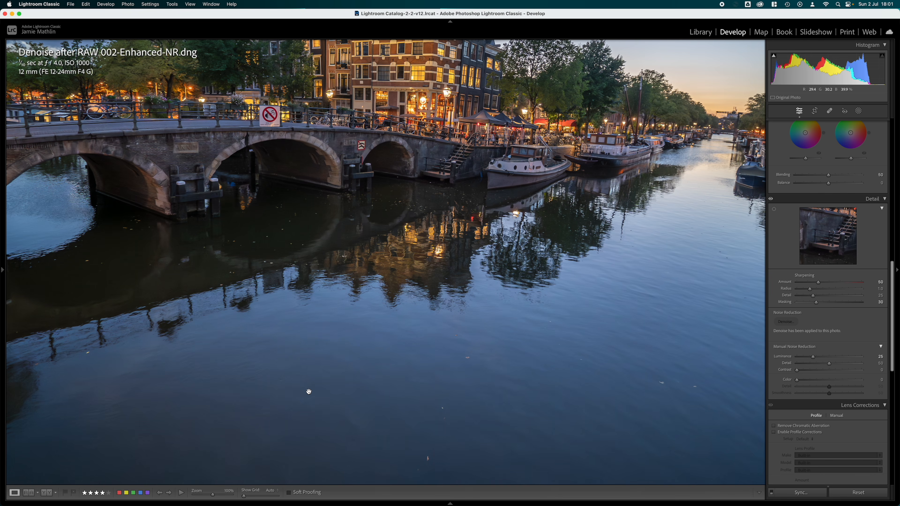
{"action": "key", "text": "Left"}
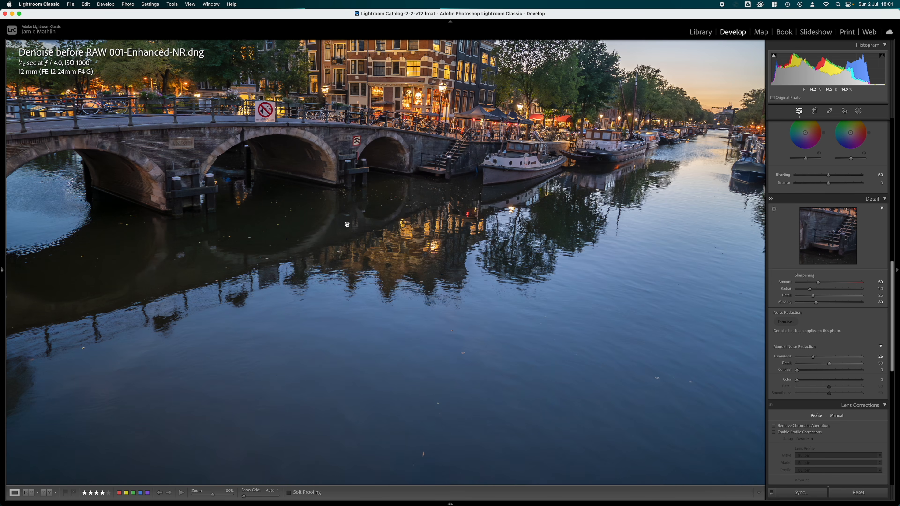
{"action": "left_click", "coordinate": [369, 267]}
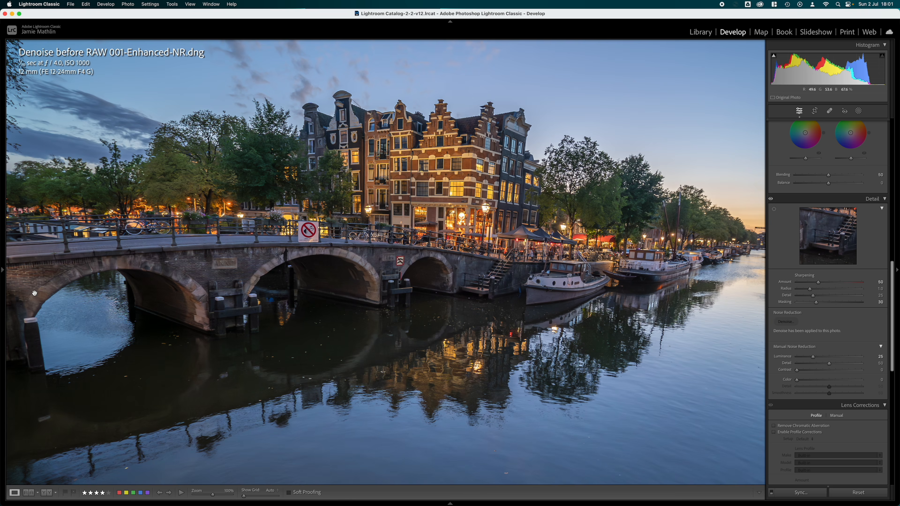
{"action": "mouse_move", "coordinate": [2, 256]}
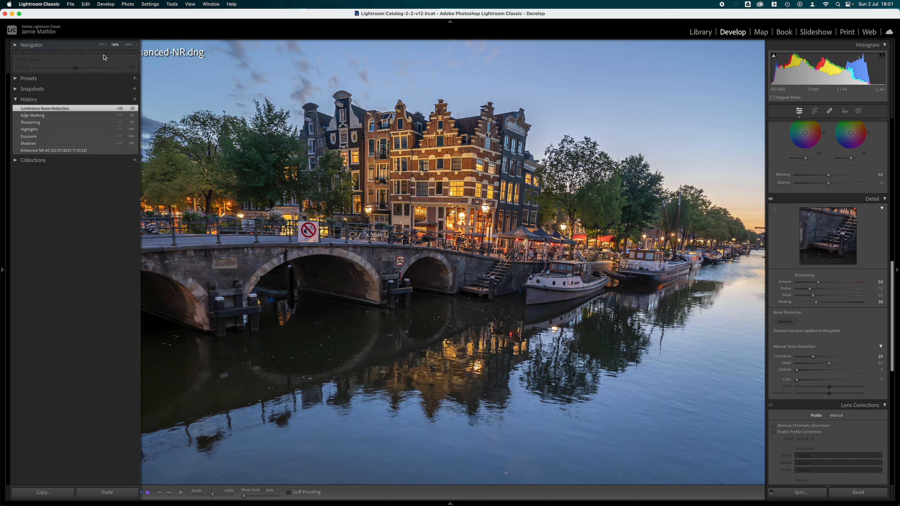
{"action": "left_click", "coordinate": [102, 45]}
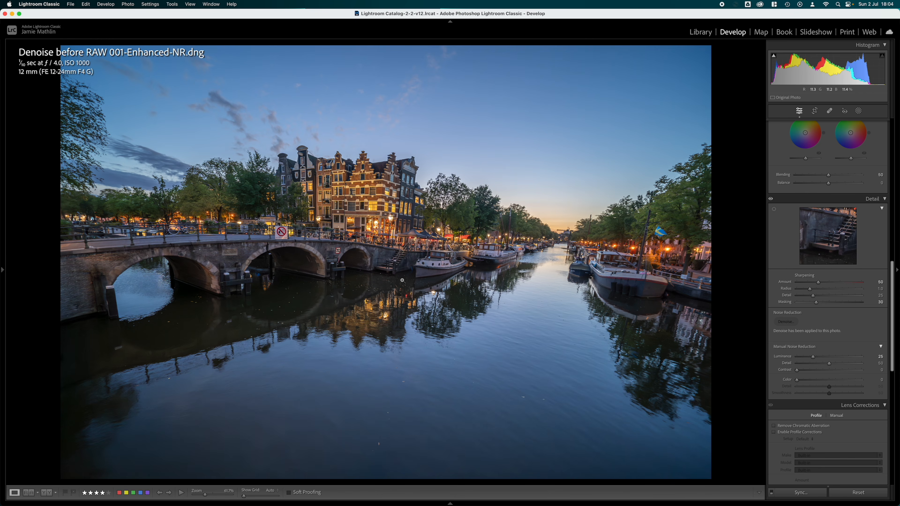
- Examine the bridge and canal houses of Denoise before RAW 001-Enhanced-NR.dng at 100% and 200% zoom, returning to the full image
{"action": "left_click", "coordinate": [402, 280]}
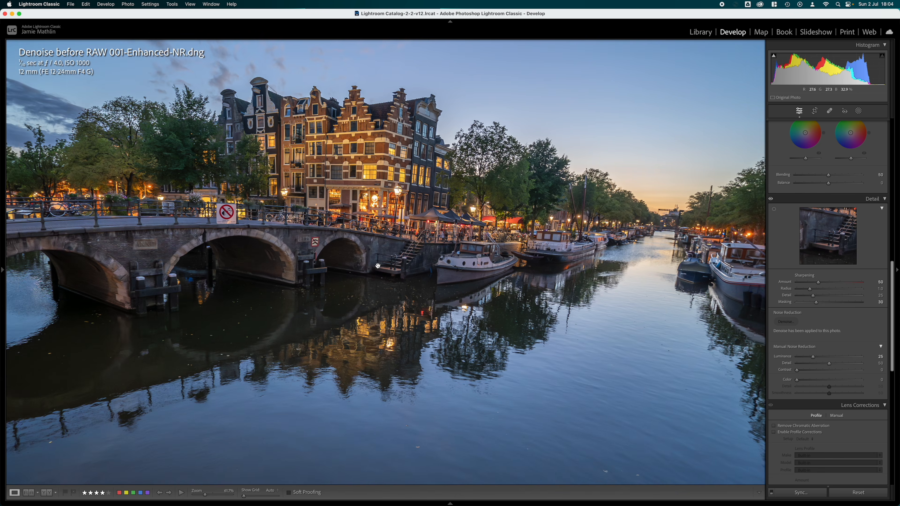
{"action": "mouse_move", "coordinate": [2, 266]}
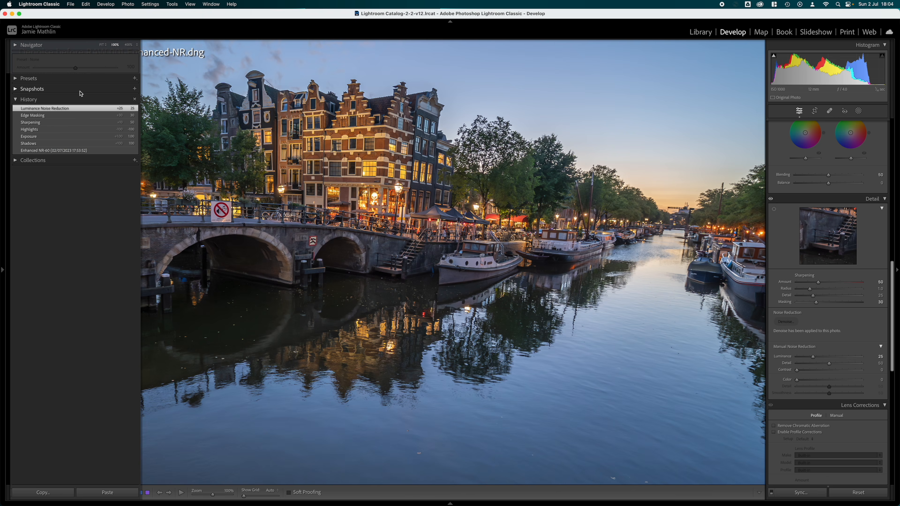
{"action": "left_click", "coordinate": [136, 45]}
{"action": "left_click", "coordinate": [138, 57]}
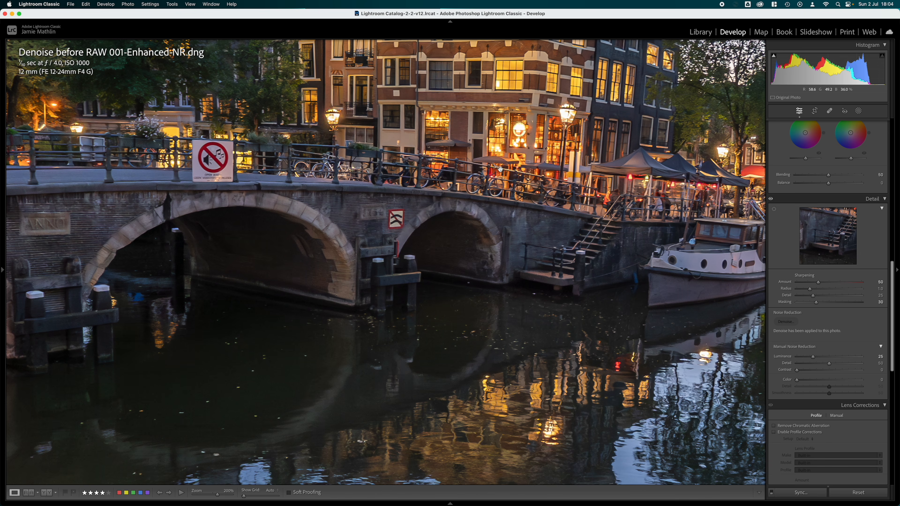
{"action": "left_click", "coordinate": [368, 291]}
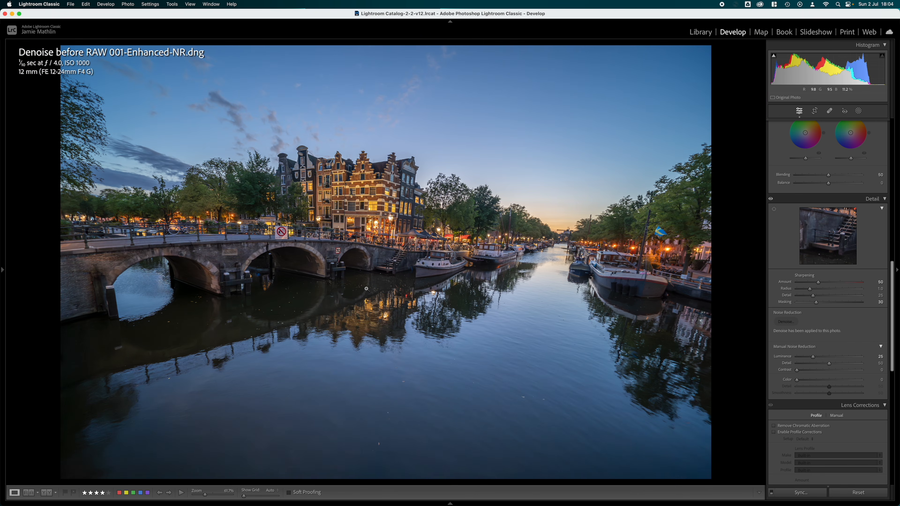